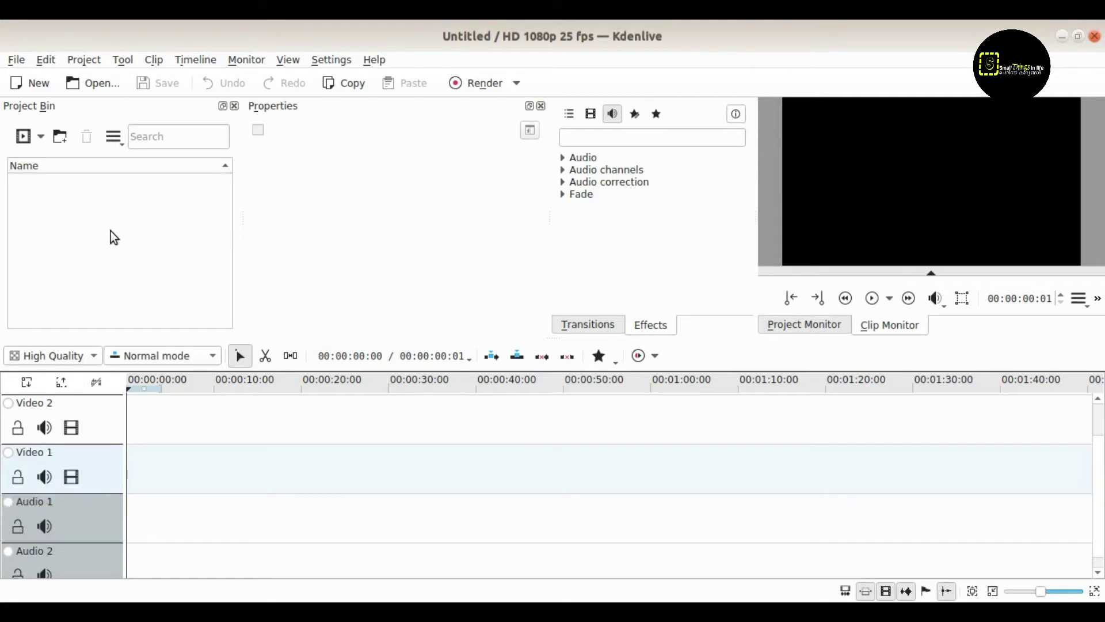
Create a new project using the Full HD 1080 profile HD 1080p 30 fps.
{"action": "left_click", "coordinate": [16, 59]}
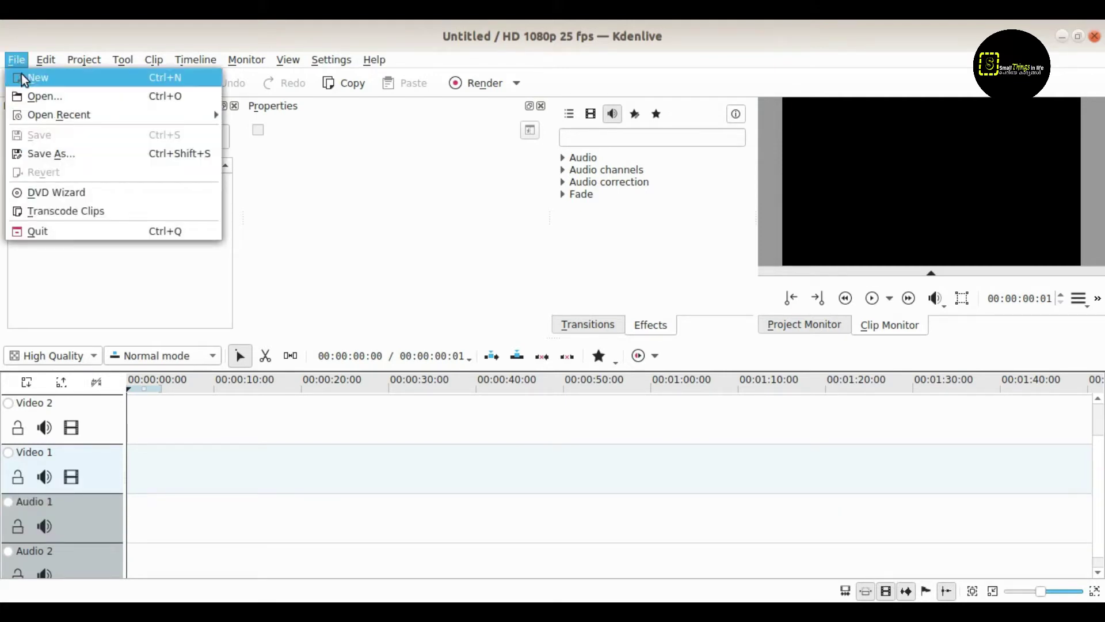
{"action": "left_click", "coordinate": [31, 77]}
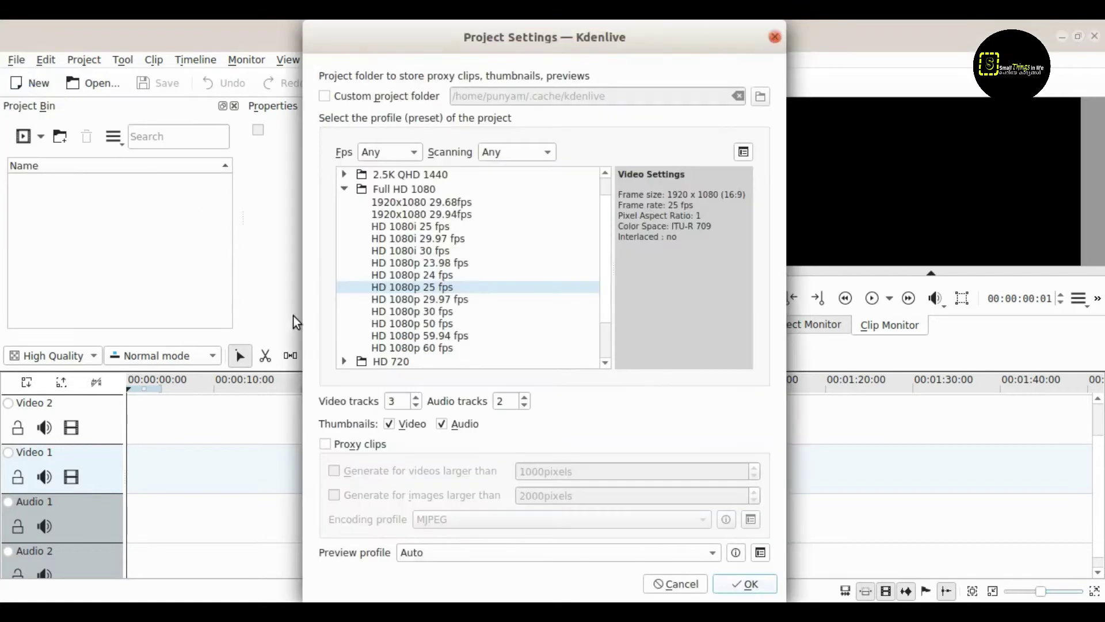
{"action": "left_click", "coordinate": [417, 314]}
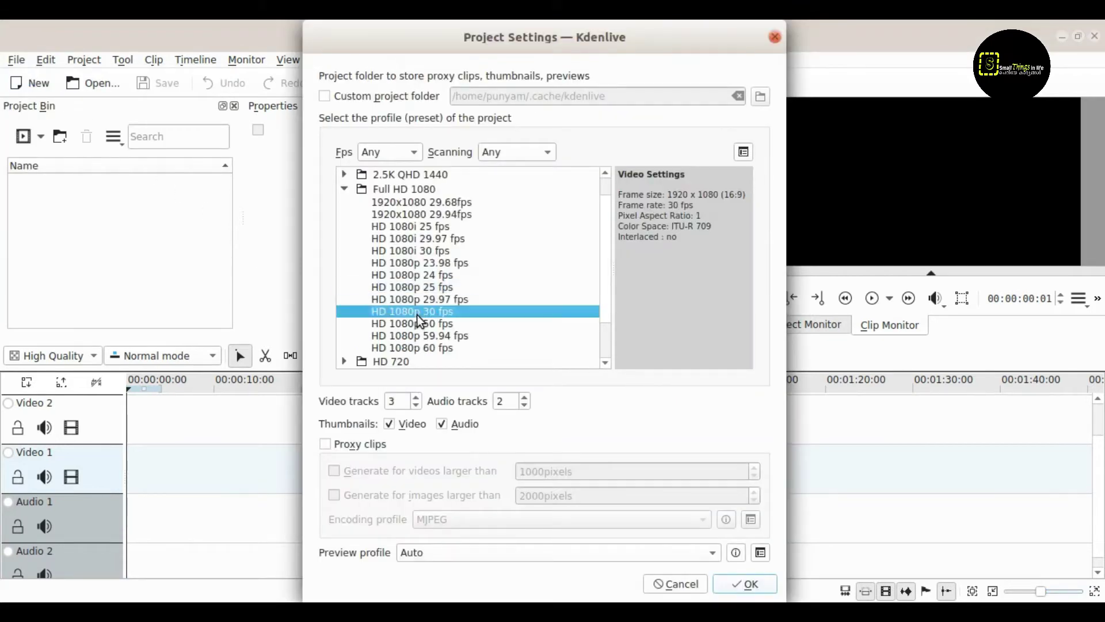
{"action": "left_click", "coordinate": [747, 582]}
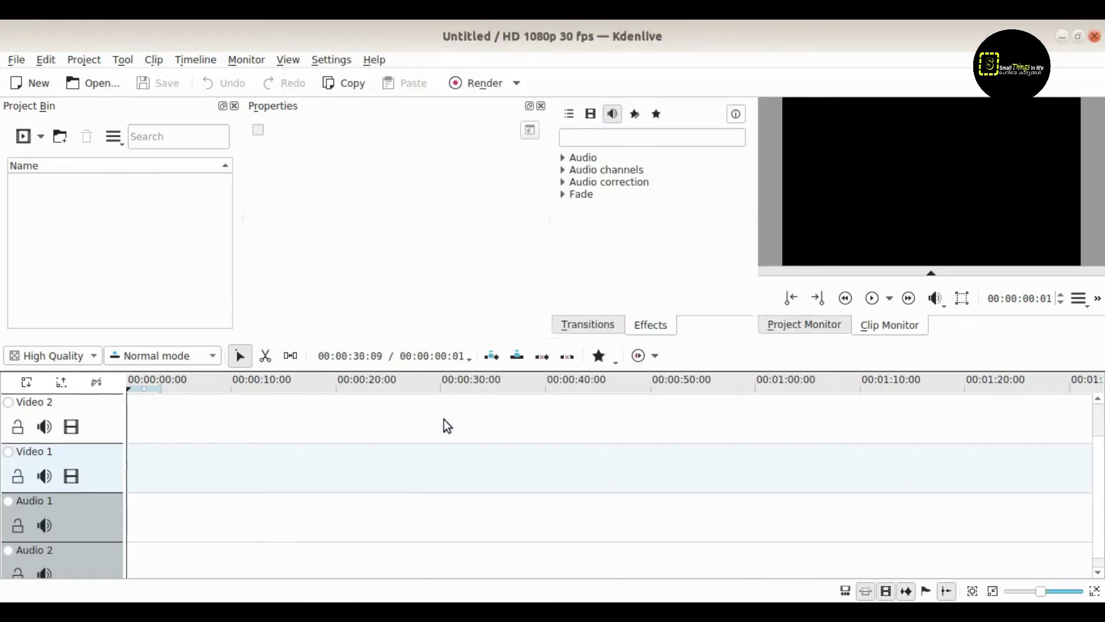
Import the clip Thanks.mp4 from the Meeting folder into the project bin.
{"action": "left_click", "coordinate": [41, 138]}
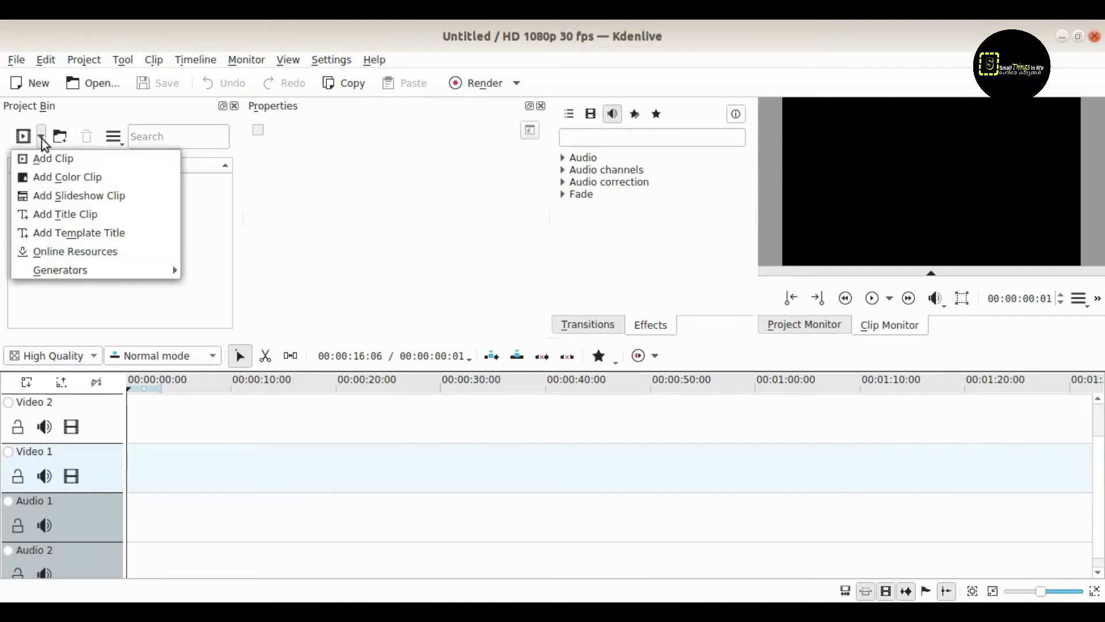
{"action": "left_click", "coordinate": [51, 159]}
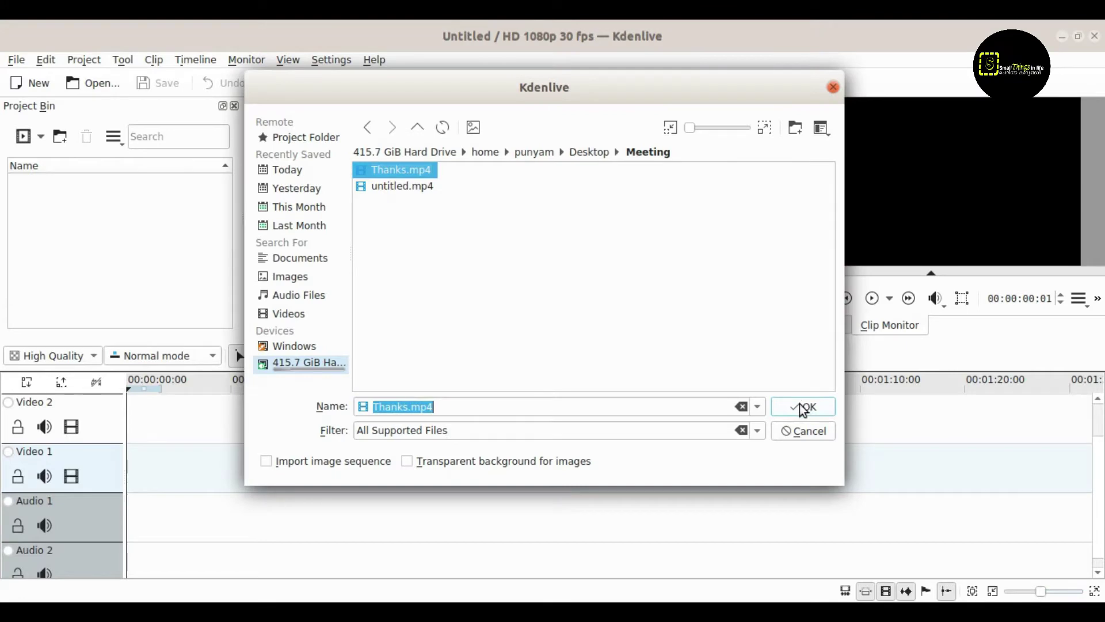
{"action": "left_click", "coordinate": [803, 408]}
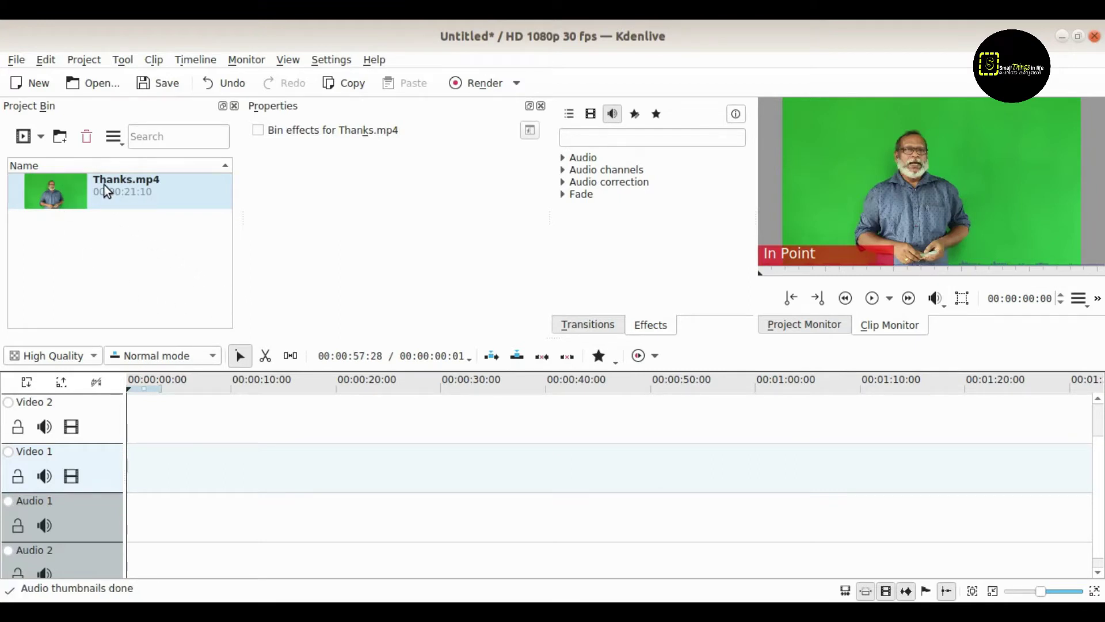
Place Thanks.mp4 at the very start of the Video 1 track and preview it.
{"action": "left_click_drag", "start_coordinate": [105, 185], "coordinate": [139, 461]}
{"action": "left_click_drag", "start_coordinate": [229, 476], "coordinate": [196, 474]}
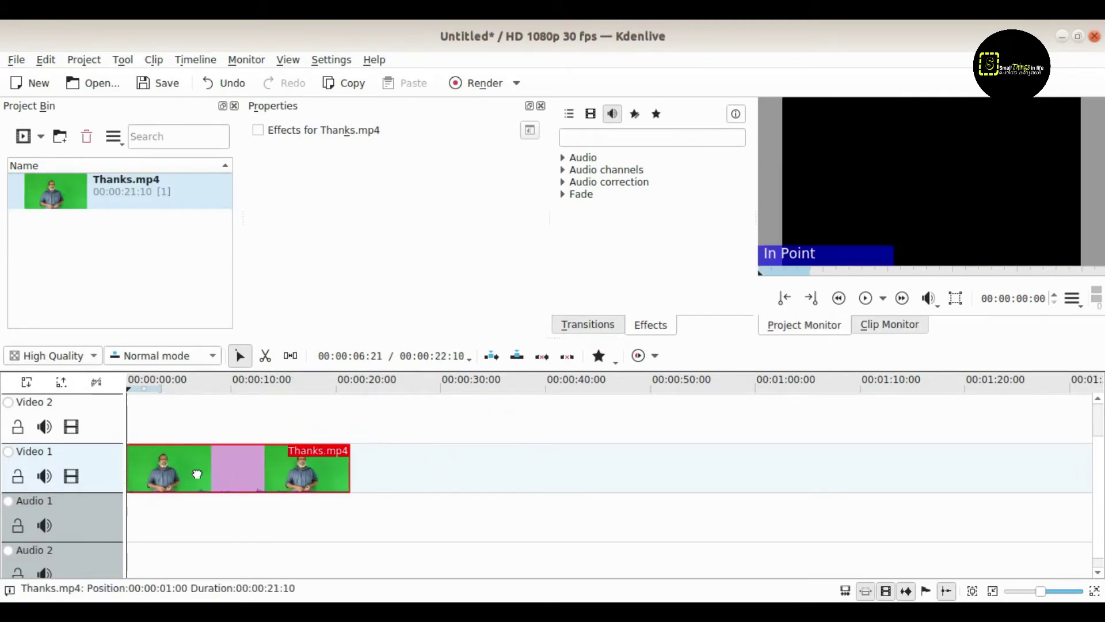
{"action": "left_click", "coordinate": [865, 297]}
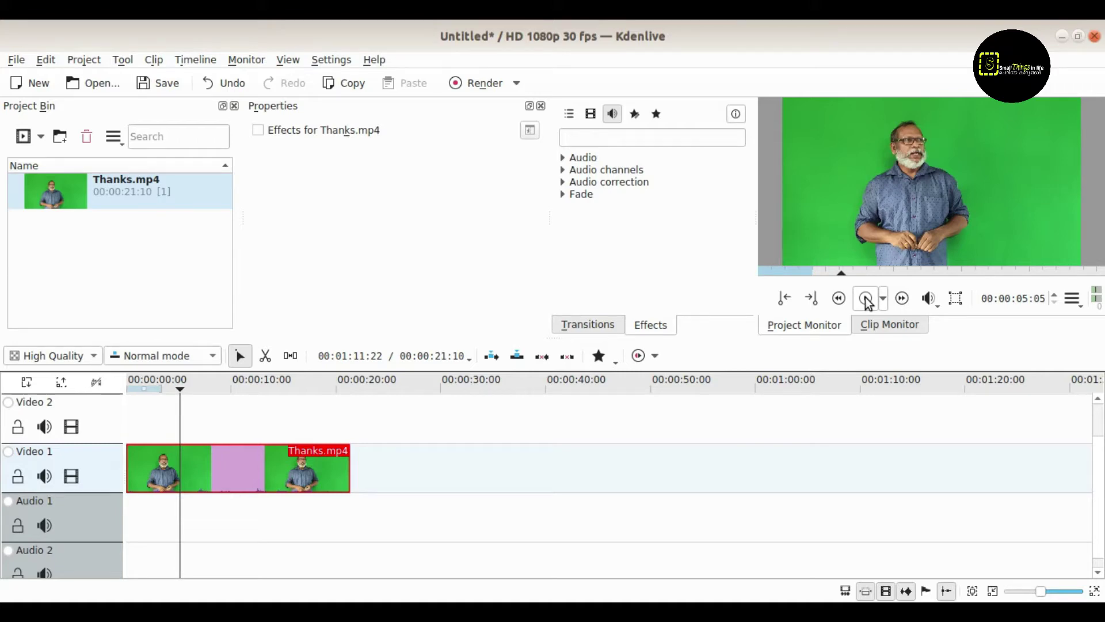
Create a title clip with the background shown, reading "Small Things in Life" at font size 50.
{"action": "left_click", "coordinate": [41, 139]}
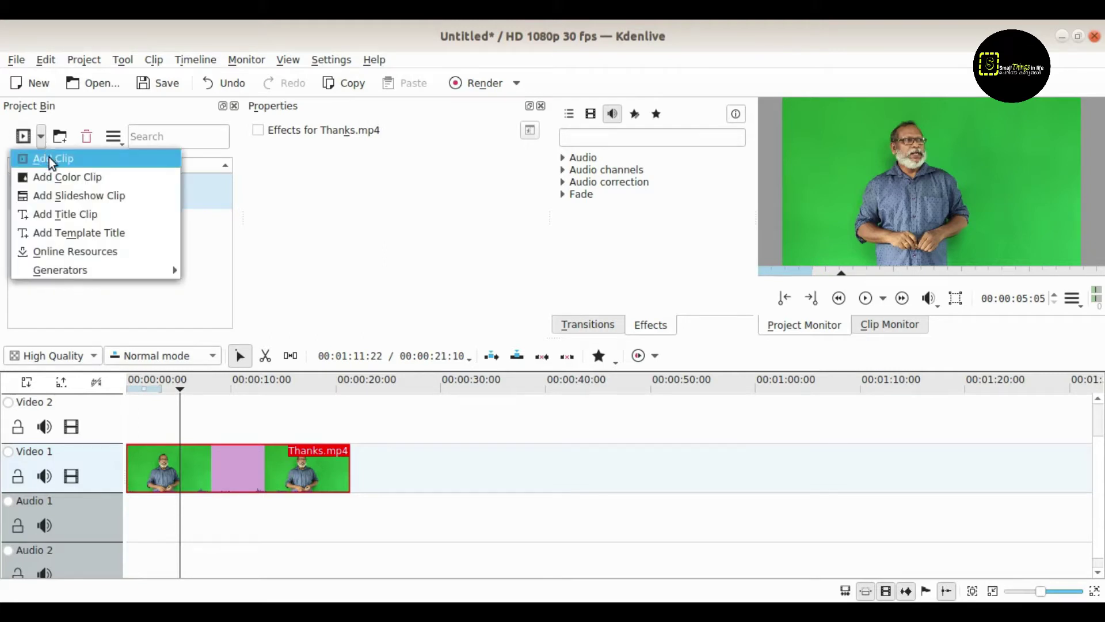
{"action": "left_click", "coordinate": [67, 214]}
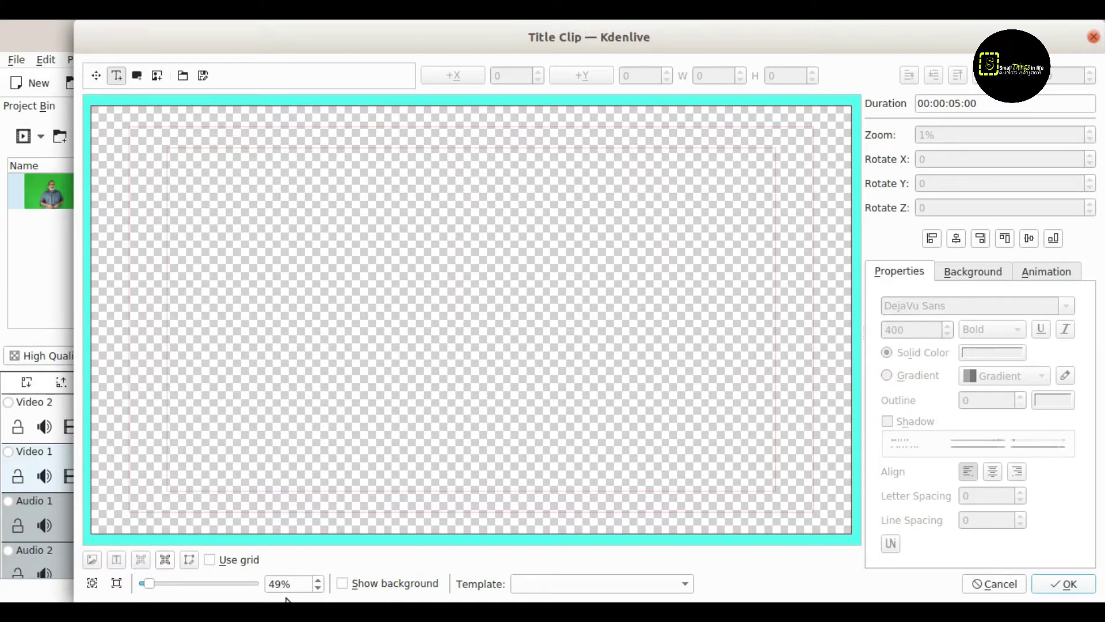
{"action": "left_click", "coordinate": [341, 585]}
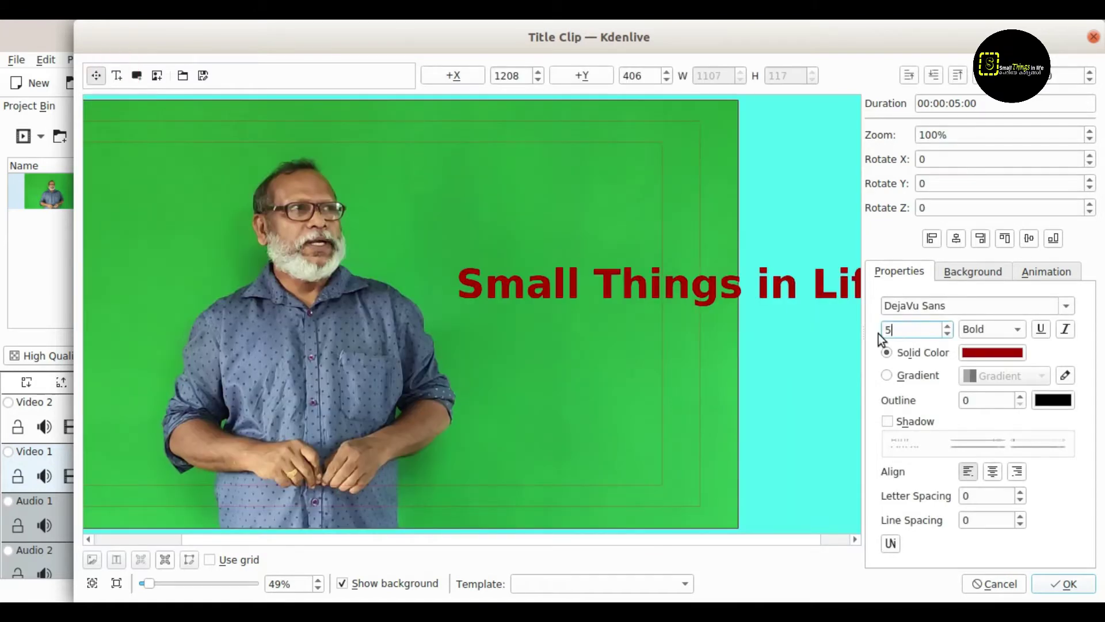
{"action": "type", "text": "50"}
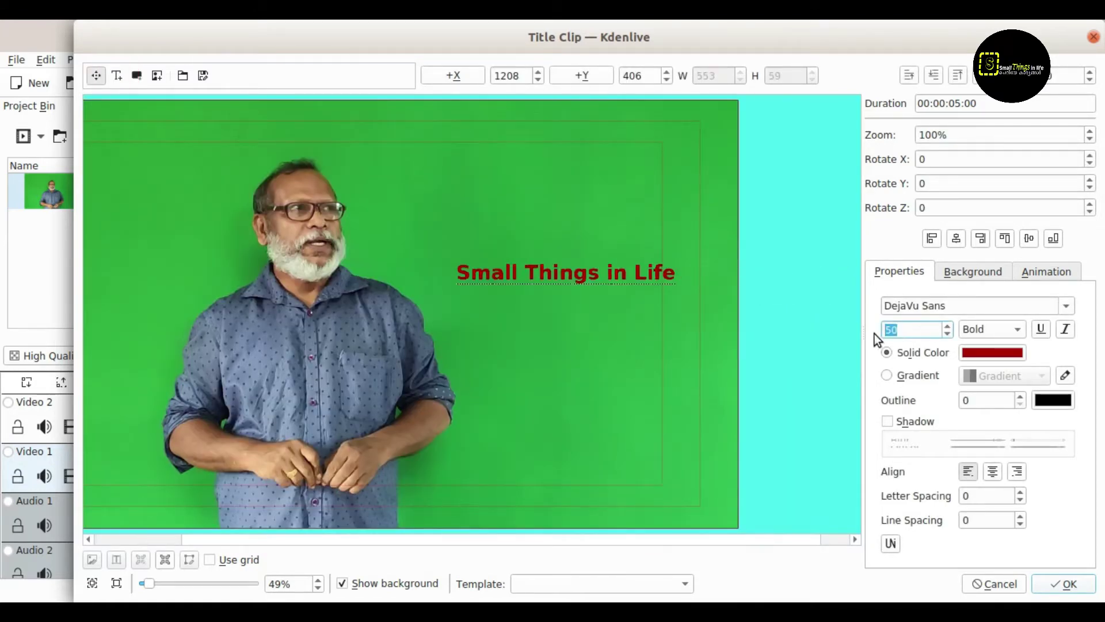
Move the title text down beside the man's arm, to about X 1200, Y 602.
{"action": "scroll", "coordinate": [694, 341], "scroll_direction": "left", "scroll_amount": 3}
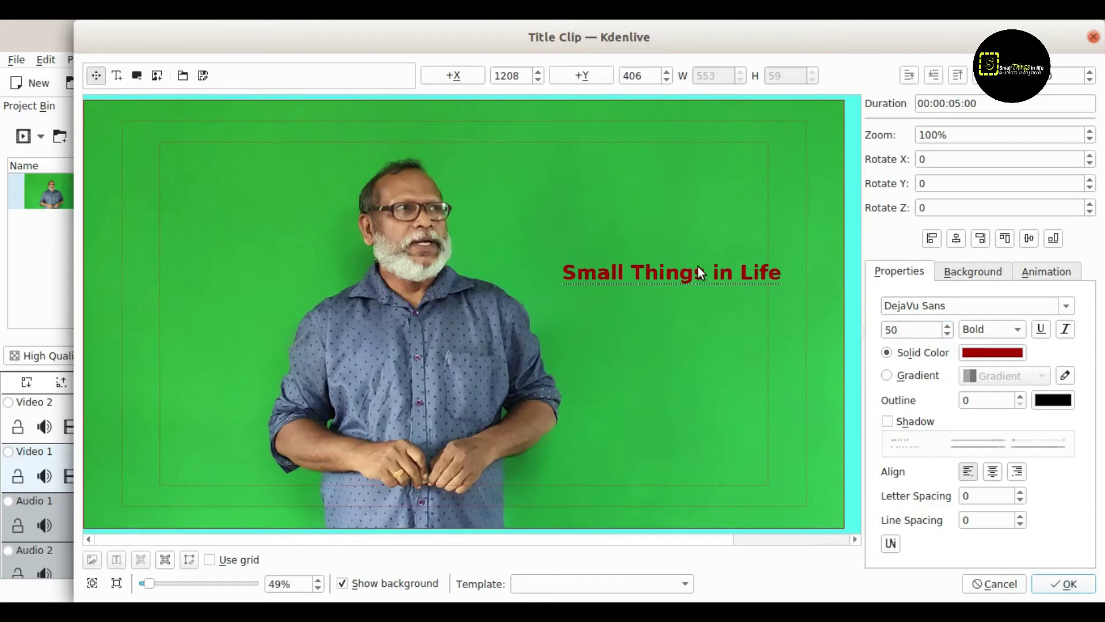
{"action": "left_click_drag", "start_coordinate": [698, 267], "coordinate": [677, 350]}
{"action": "left_click", "coordinate": [686, 340]}
{"action": "left_click", "coordinate": [698, 402]}
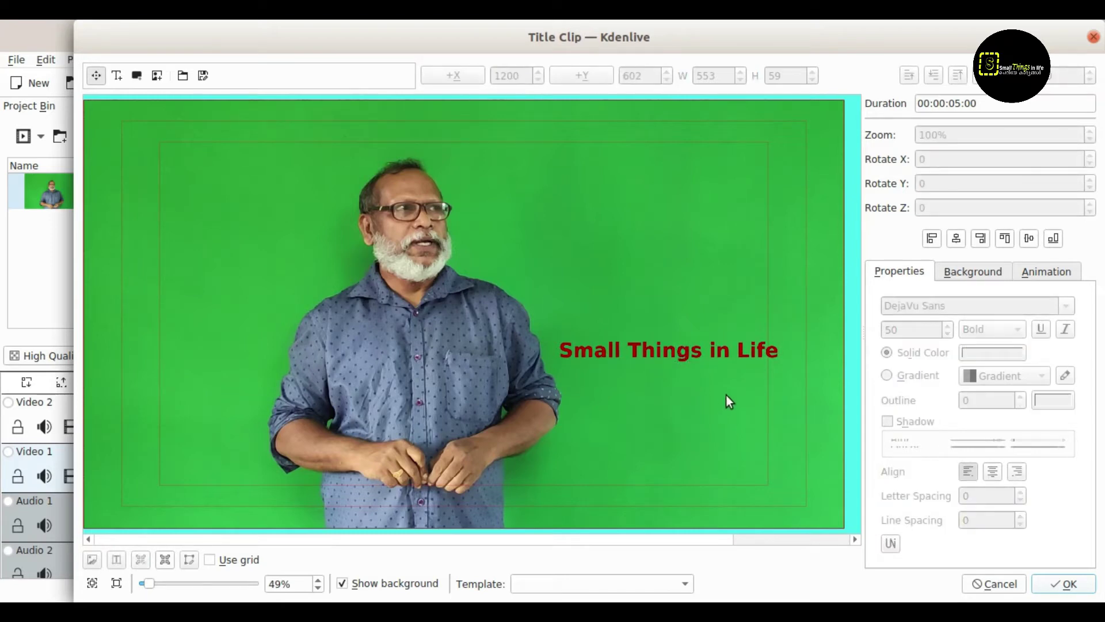
Set the title animation's start frame just outside the left edge of the picture, at about X -1918, Y 0.
{"action": "left_click", "coordinate": [1043, 271]}
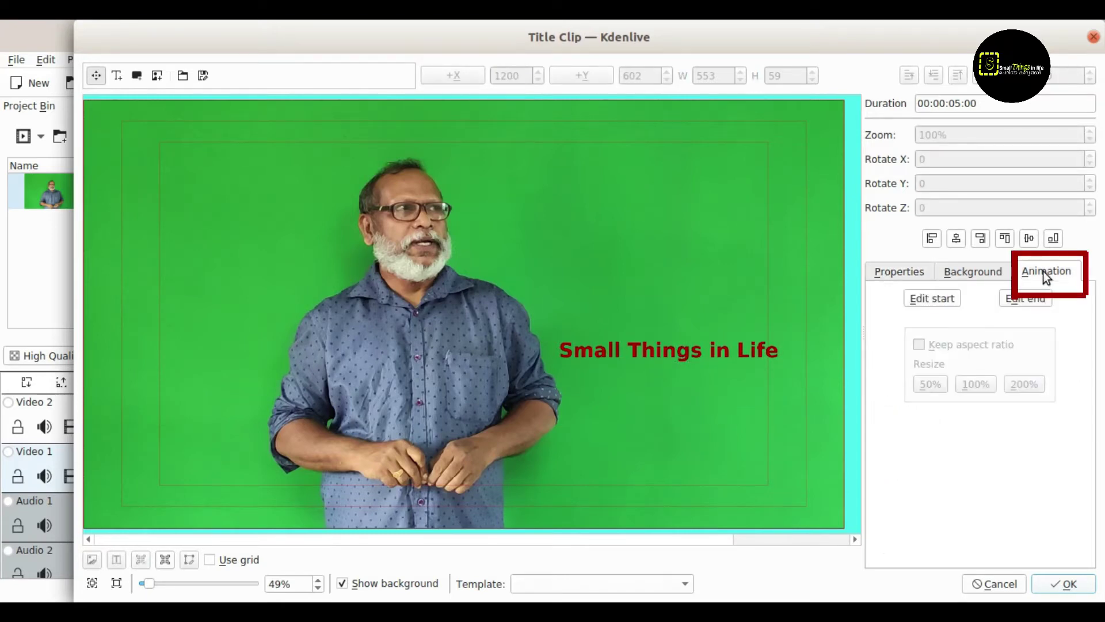
{"action": "left_click", "coordinate": [931, 298]}
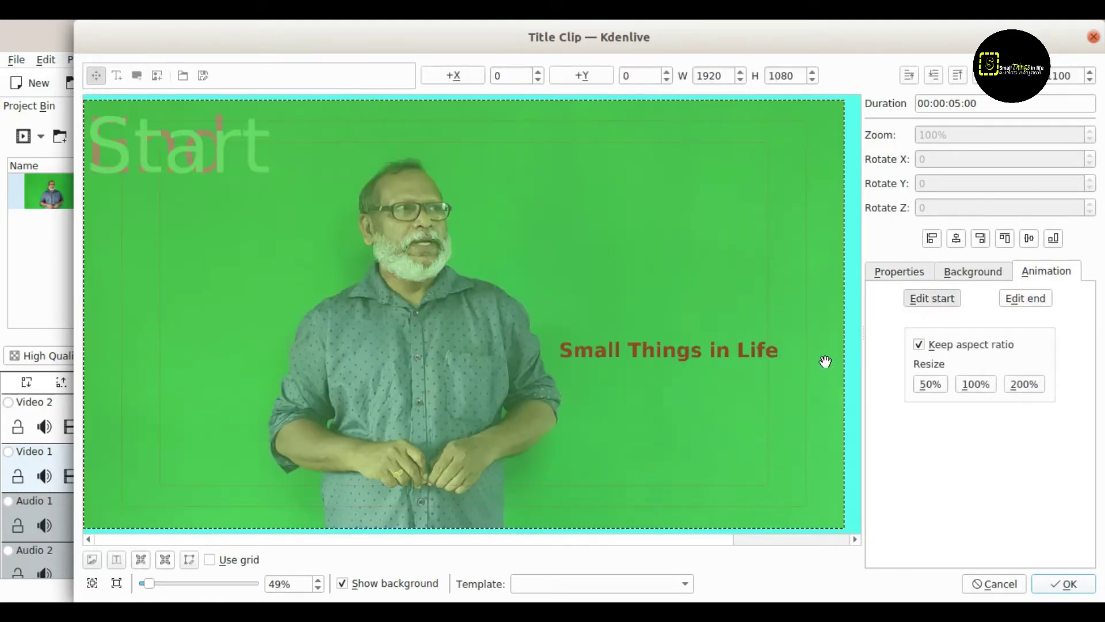
{"action": "left_click_drag", "start_coordinate": [825, 361], "coordinate": [69, 364]}
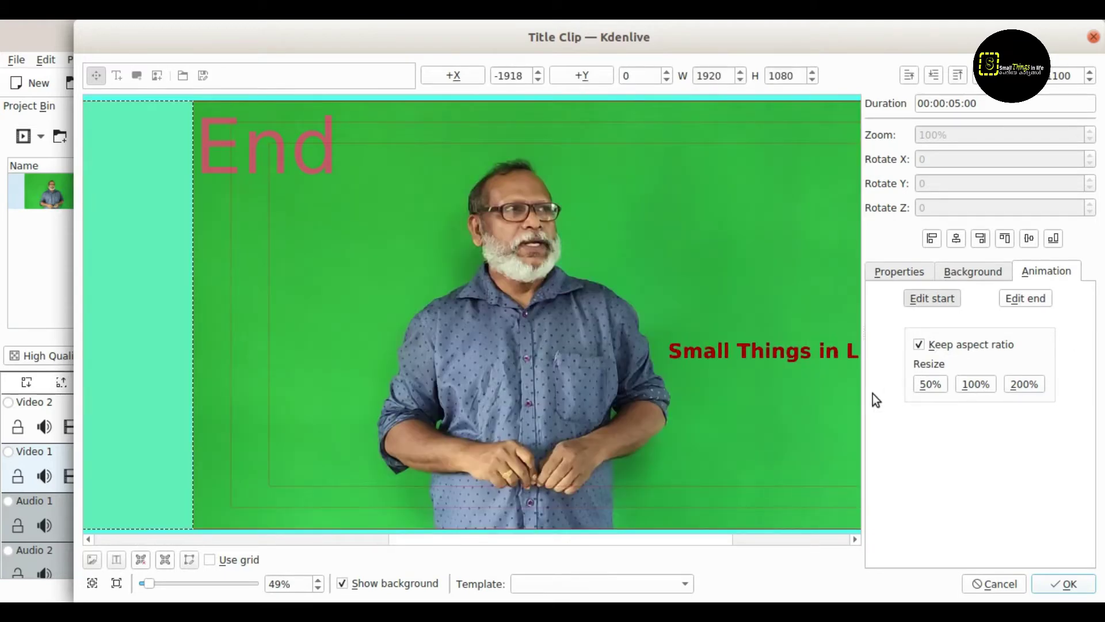
Set the title animation's end frame just outside the right edge, at about X 1912, Y 0, and save the title clip.
{"action": "left_click", "coordinate": [1030, 298]}
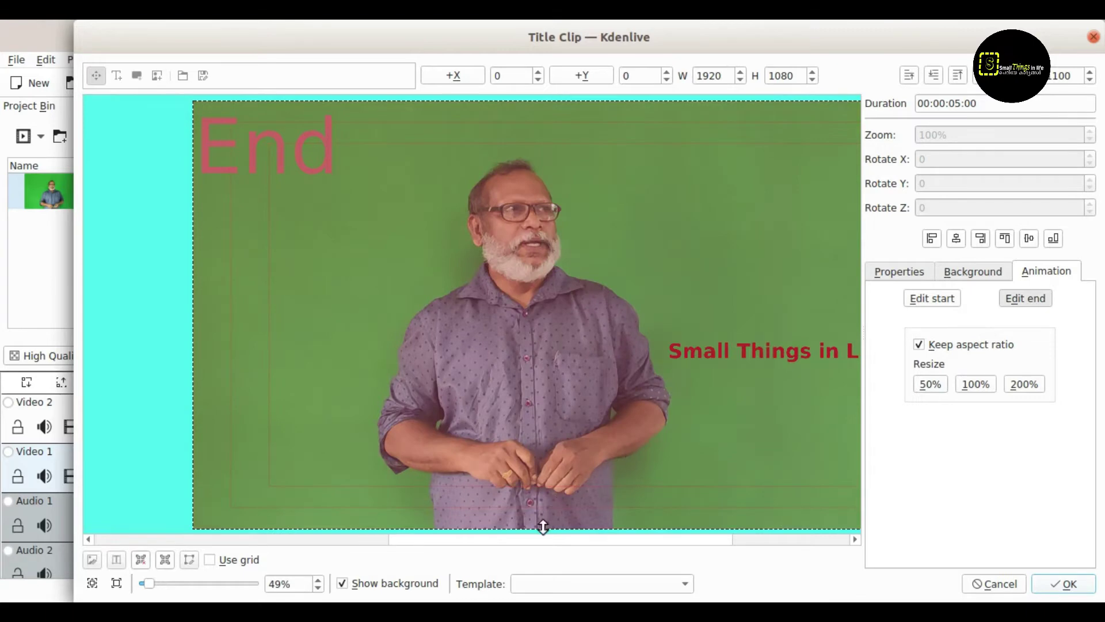
{"action": "scroll", "coordinate": [612, 538], "scroll_direction": "right", "scroll_amount": 3}
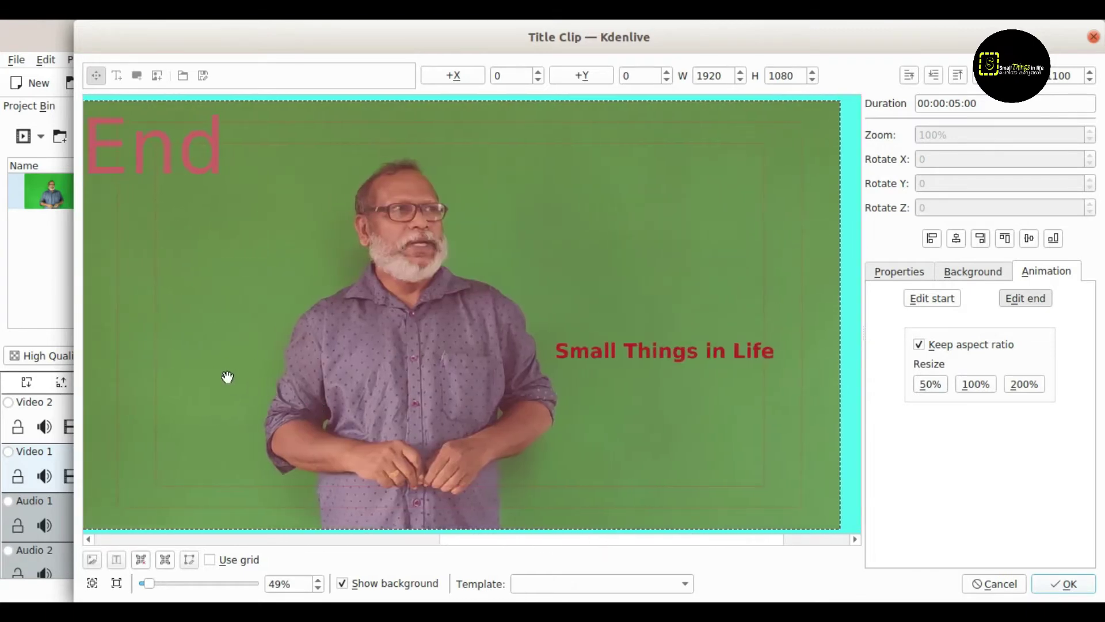
{"action": "left_click_drag", "start_coordinate": [183, 365], "coordinate": [869, 360]}
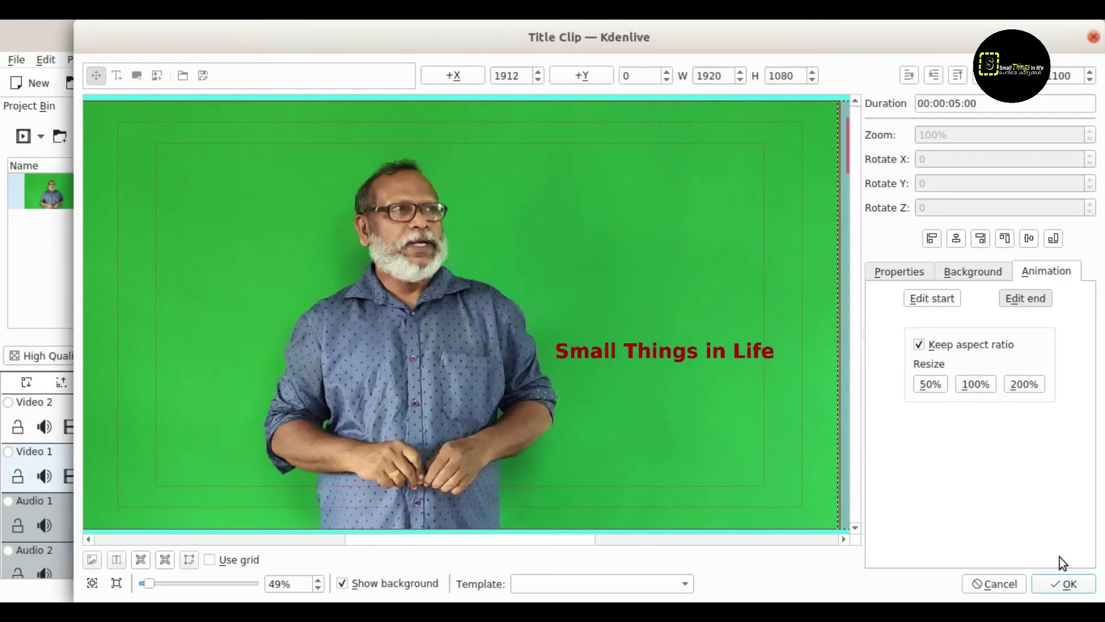
{"action": "left_click", "coordinate": [1065, 583]}
Place the title clip at the start of Video 2, extended to a duration of 00:00:07:07, and preview it.
{"action": "left_click", "coordinate": [106, 185]}
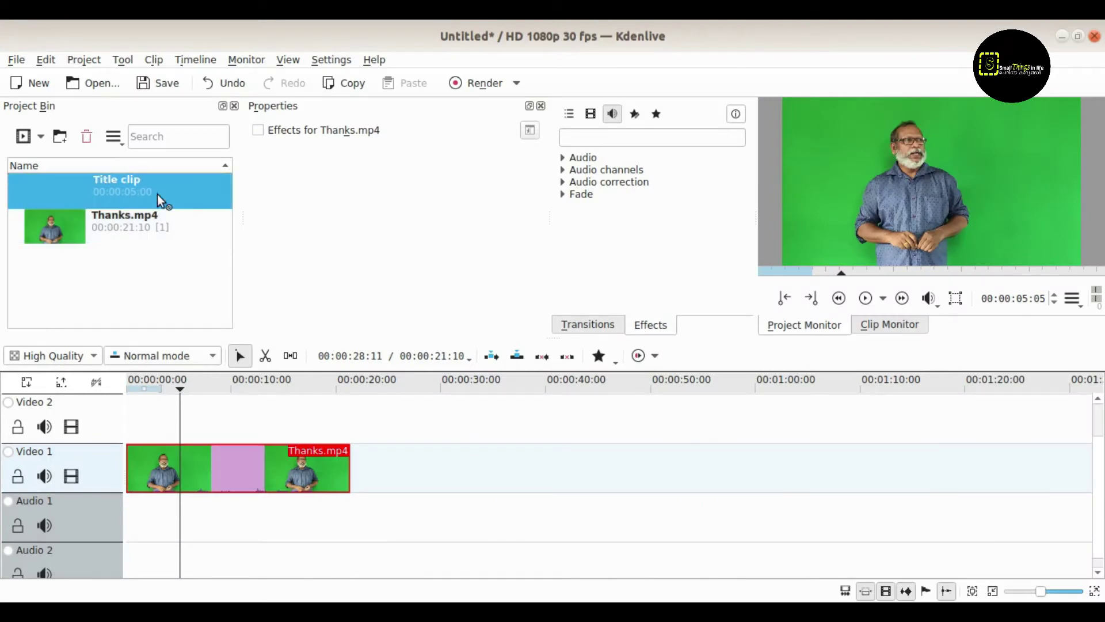
{"action": "left_click_drag", "start_coordinate": [157, 194], "coordinate": [204, 425]}
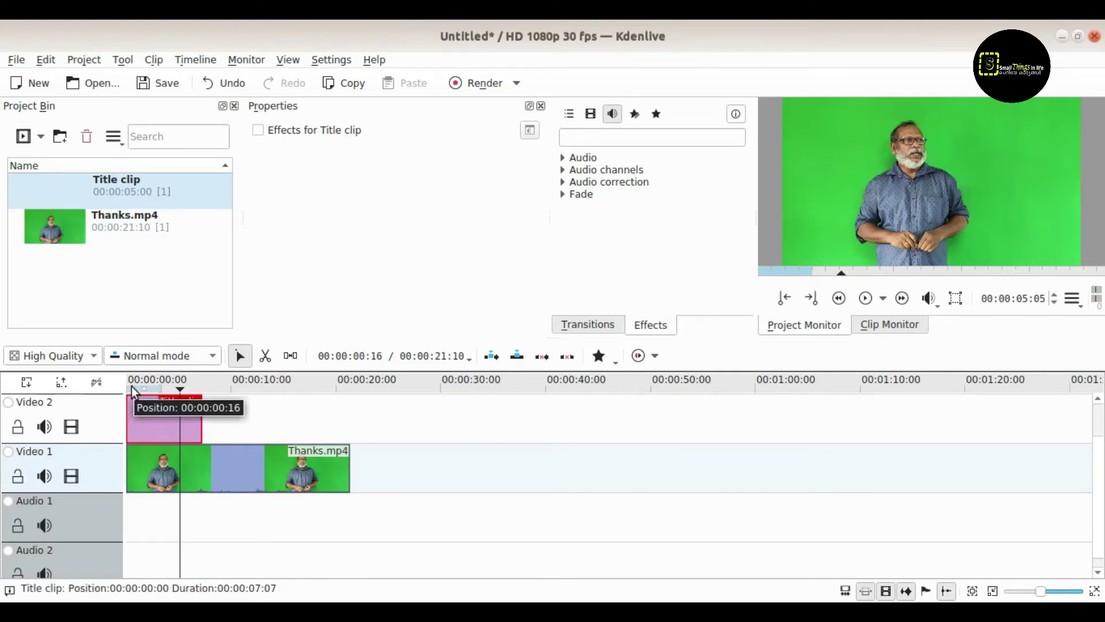
{"action": "left_click", "coordinate": [132, 387]}
{"action": "left_click", "coordinate": [866, 297]}
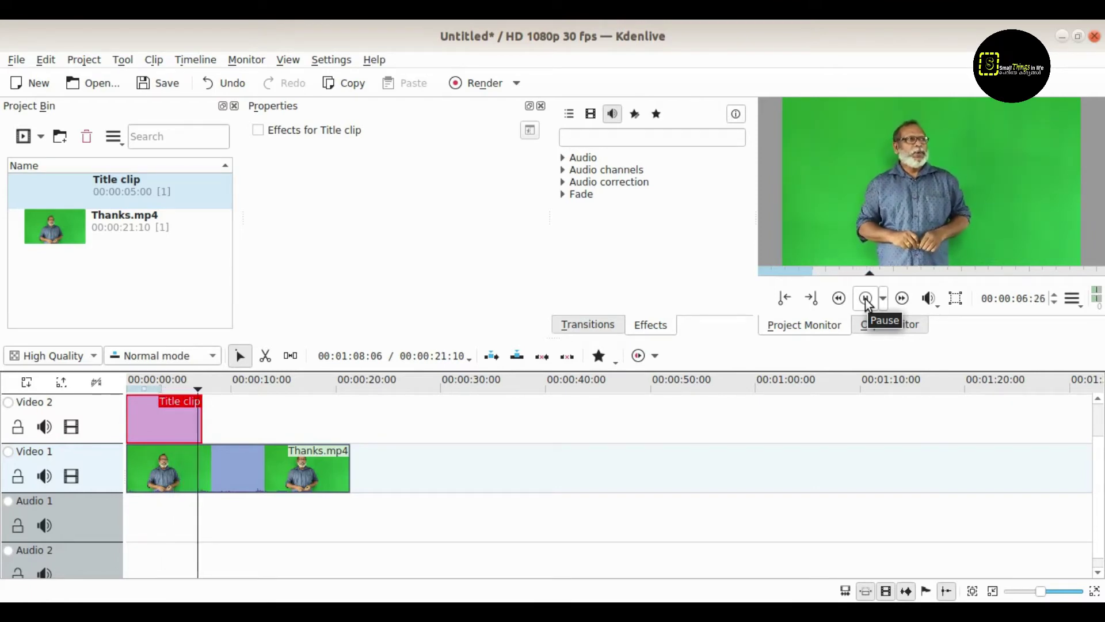
{"action": "left_click", "coordinate": [865, 298]}
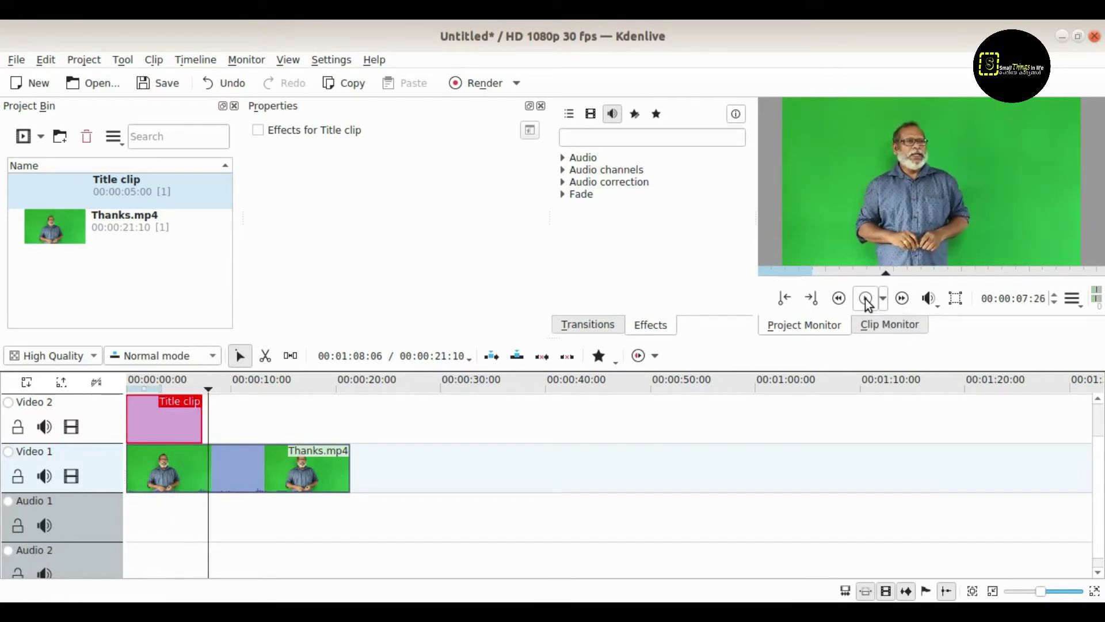
Duplicate the title clip on Video 2 and position the copy directly after the first one.
{"action": "right_click", "coordinate": [171, 423]}
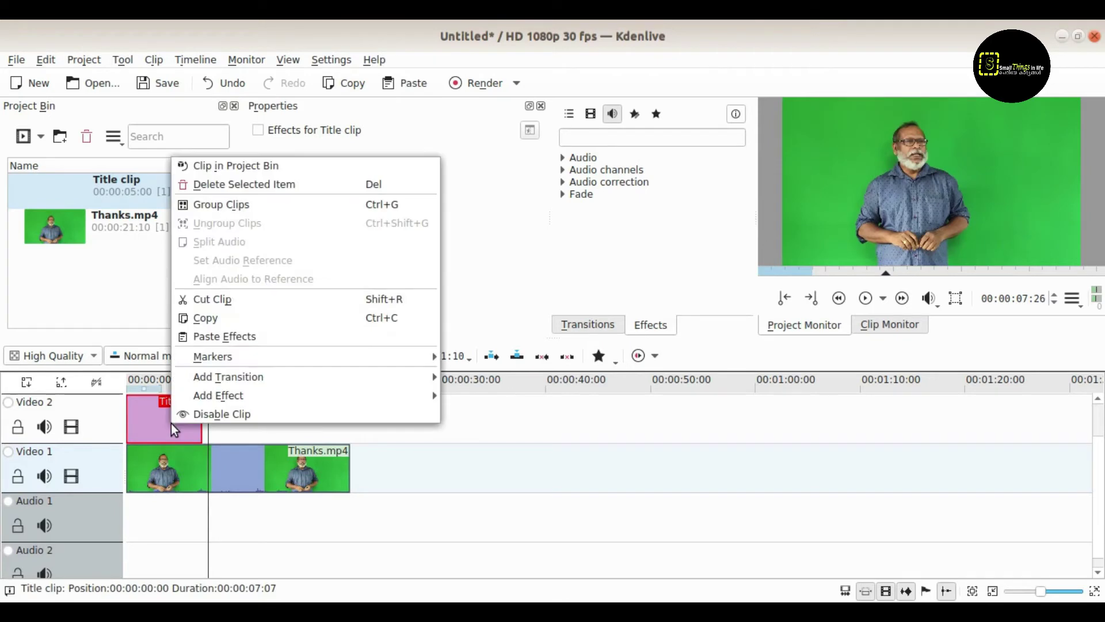
{"action": "left_click", "coordinate": [210, 319]}
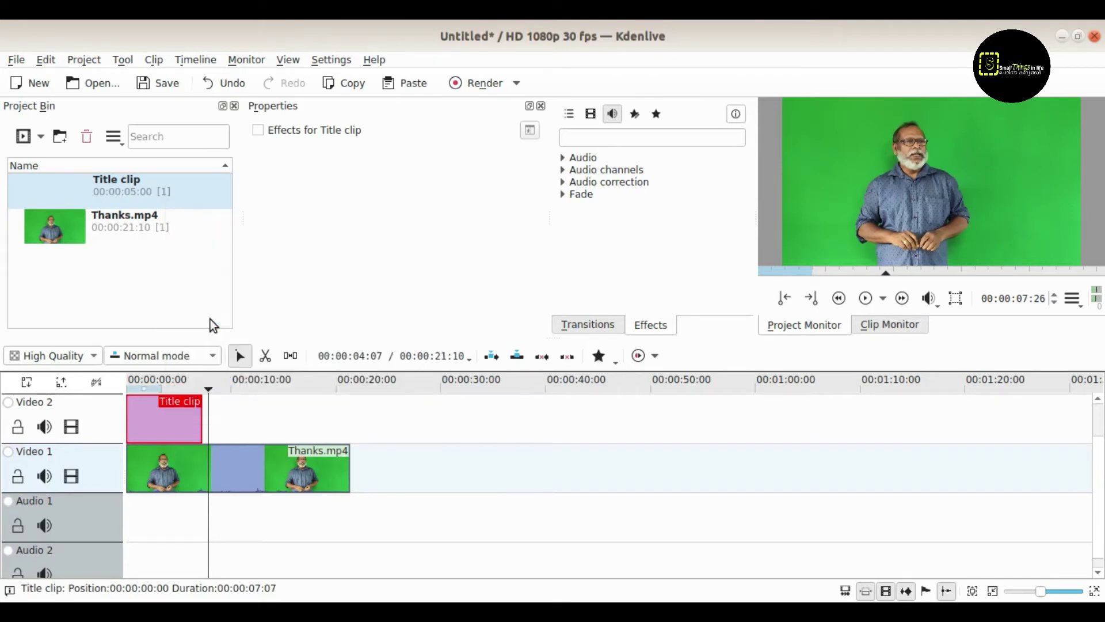
{"action": "right_click", "coordinate": [229, 416]}
{"action": "left_click", "coordinate": [295, 481]}
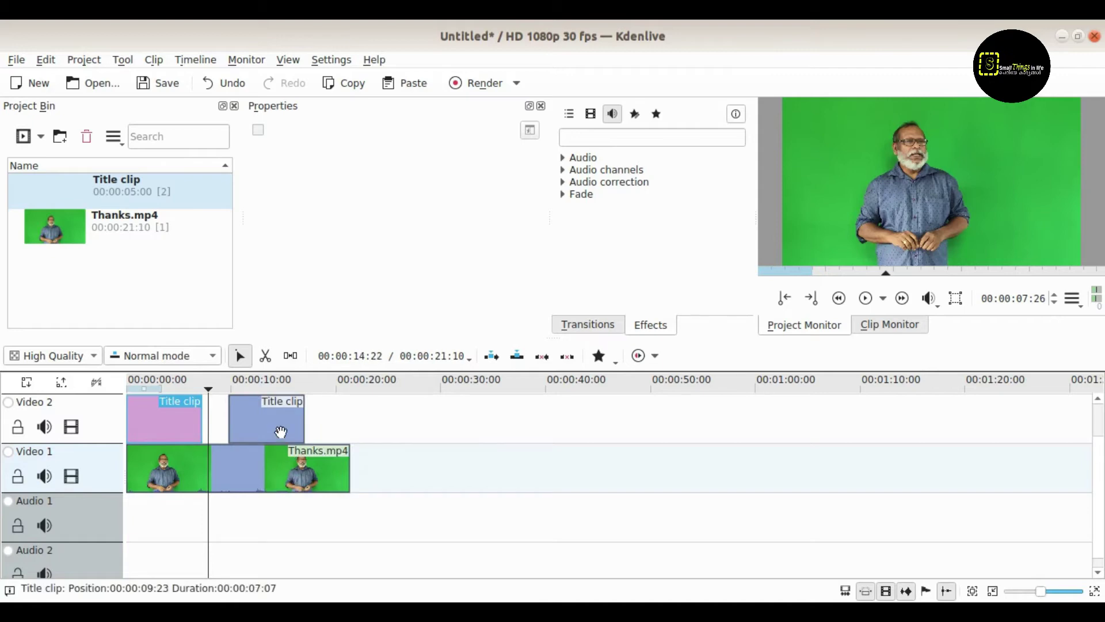
{"action": "left_click_drag", "start_coordinate": [257, 429], "coordinate": [248, 428]}
Paste a third title clip after the second, shorten it to end with Thanks.mp4, and play the timeline.
{"action": "right_click", "coordinate": [297, 419]}
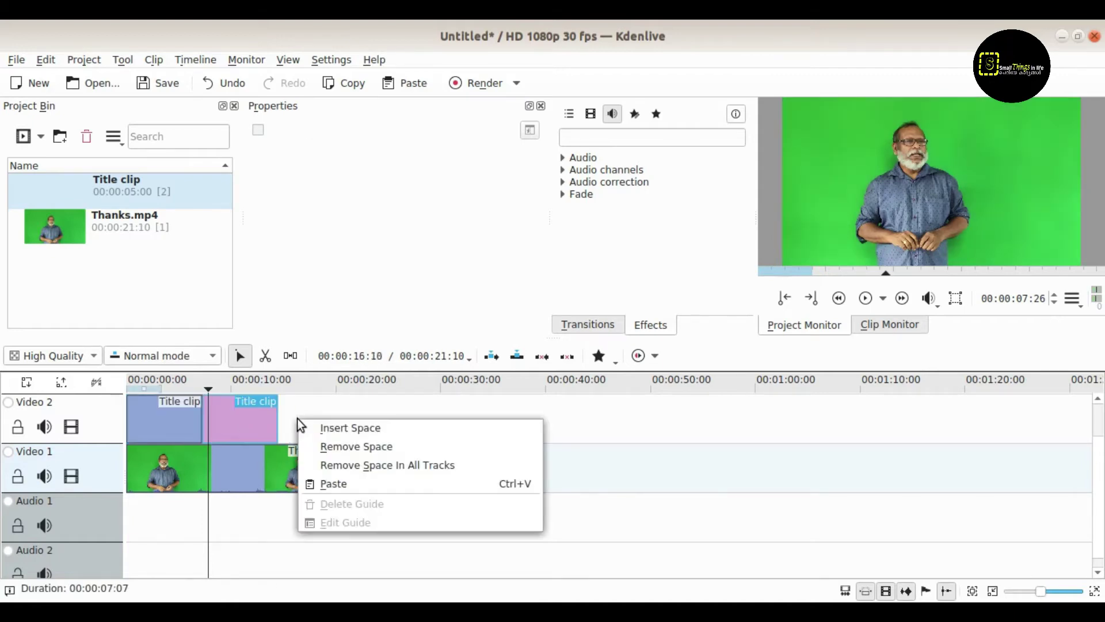
{"action": "left_click", "coordinate": [352, 484]}
{"action": "mouse_move", "coordinate": [340, 428]}
{"action": "left_mouse_down"}
{"action": "mouse_move", "coordinate": [320, 427]}
{"action": "mouse_move", "coordinate": [346, 425]}
{"action": "left_mouse_up"}
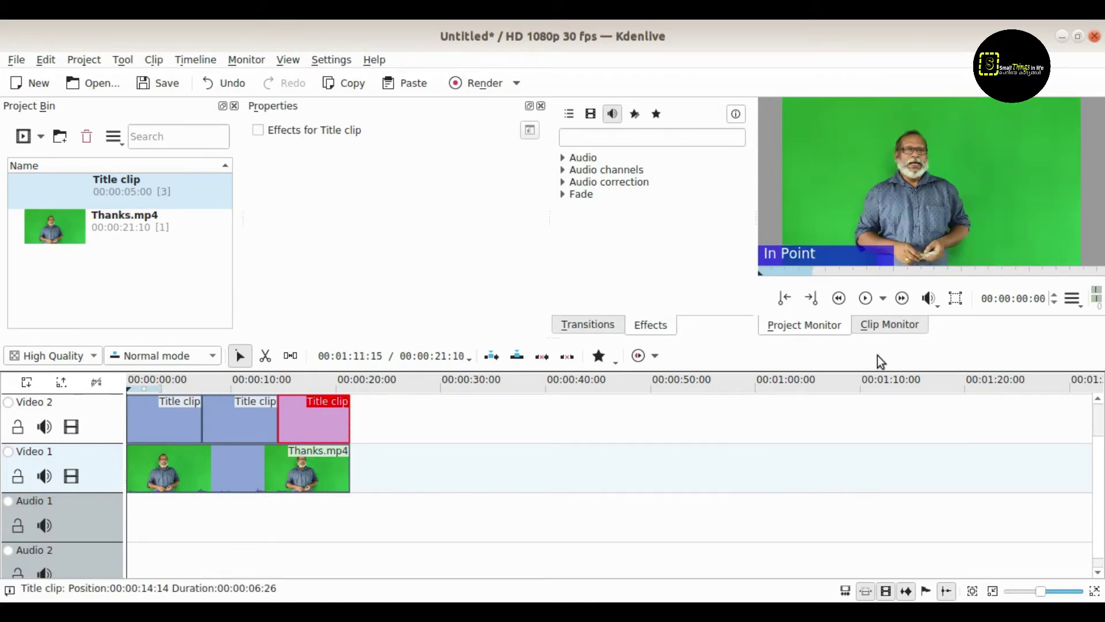
{"action": "left_click", "coordinate": [868, 302]}
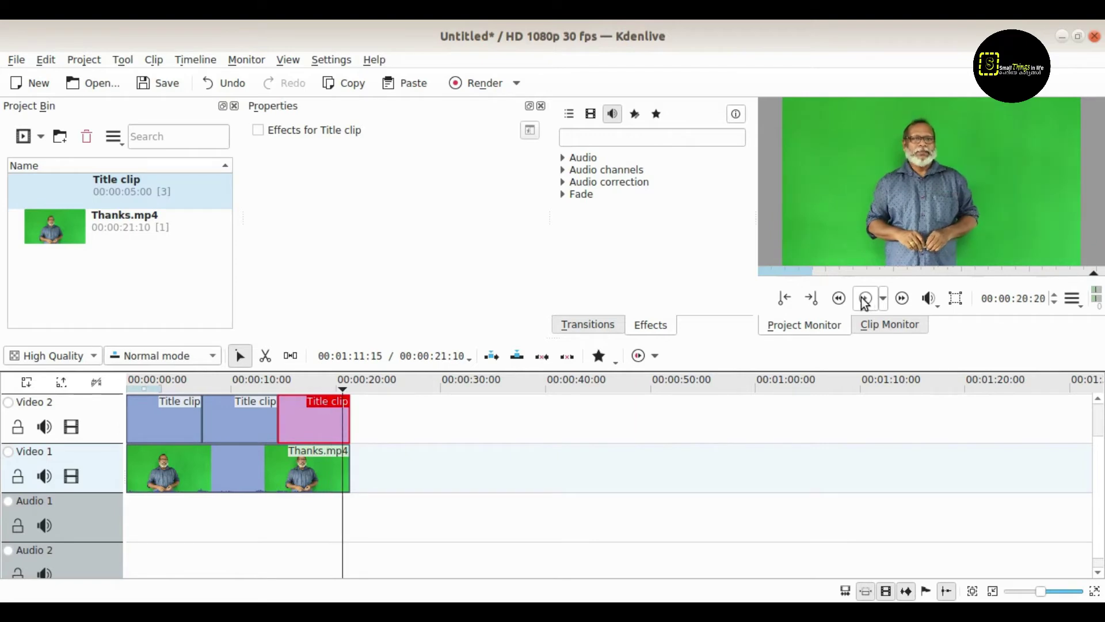
Search the transitions for "comp" and add a Composite transition at the start of the first title clip on Video 2.
{"action": "scroll", "coordinate": [1098, 498], "scroll_direction": "up", "scroll_amount": 1}
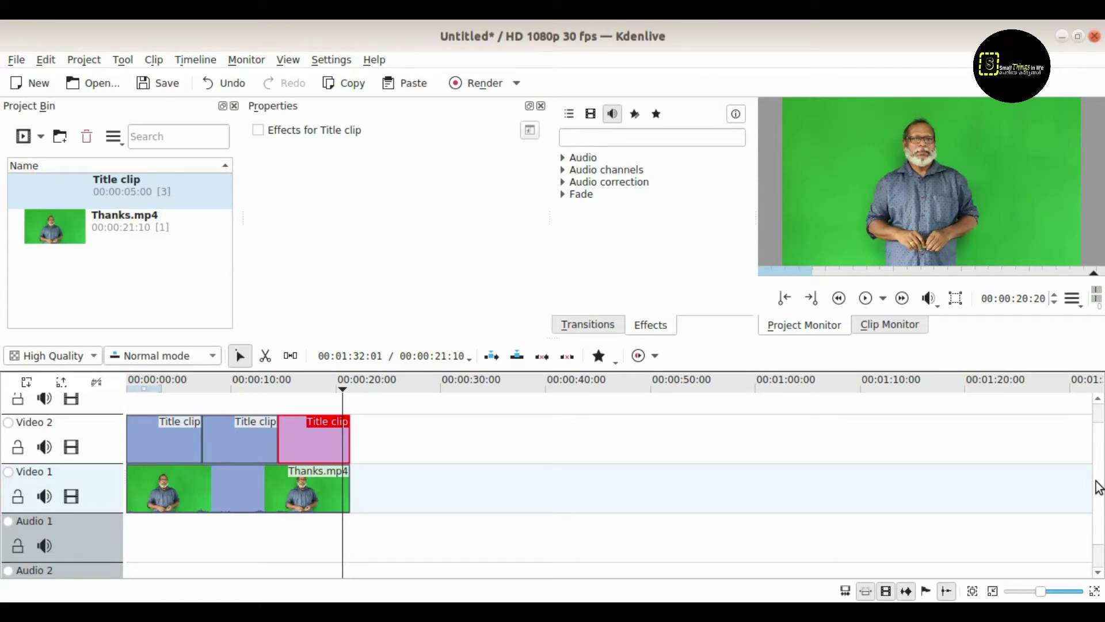
{"action": "left_click", "coordinate": [599, 328]}
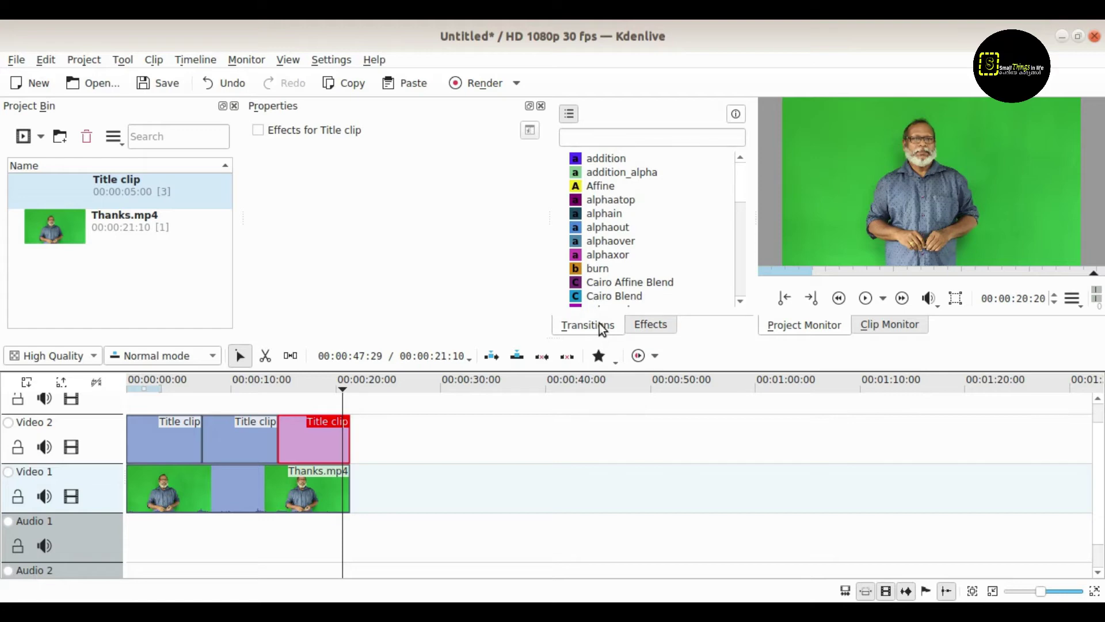
{"action": "left_click", "coordinate": [589, 139]}
{"action": "type", "text": "comp"}
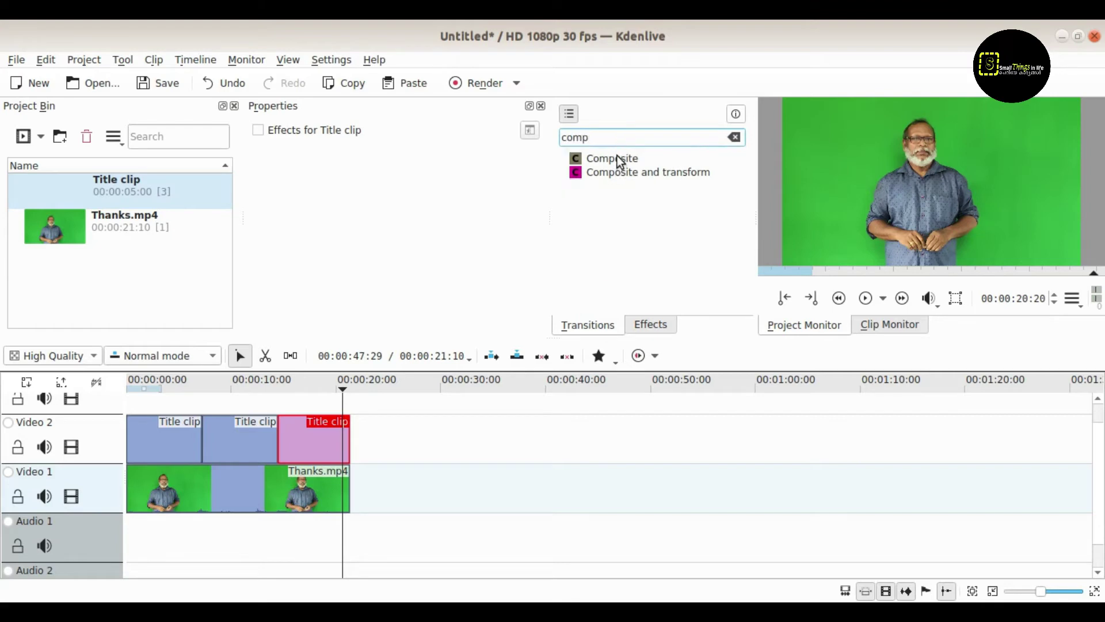
{"action": "left_click_drag", "start_coordinate": [617, 156], "coordinate": [163, 441]}
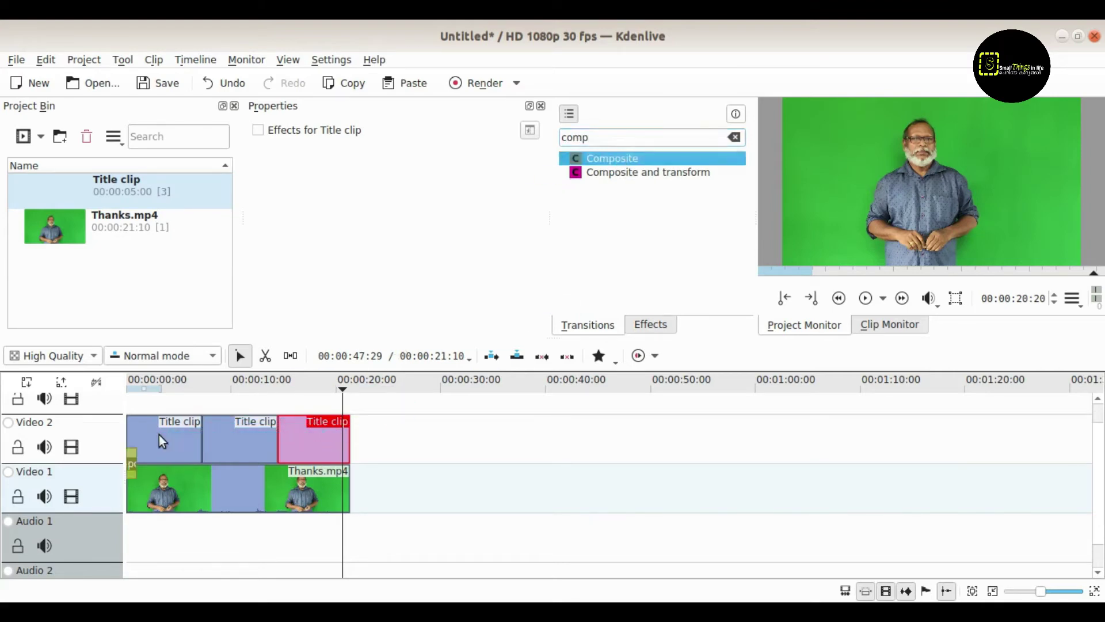
Extend the Composite transition from the first title clip so it spans all three title clips and ends with Thanks.mp4.
{"action": "left_click", "coordinate": [132, 467]}
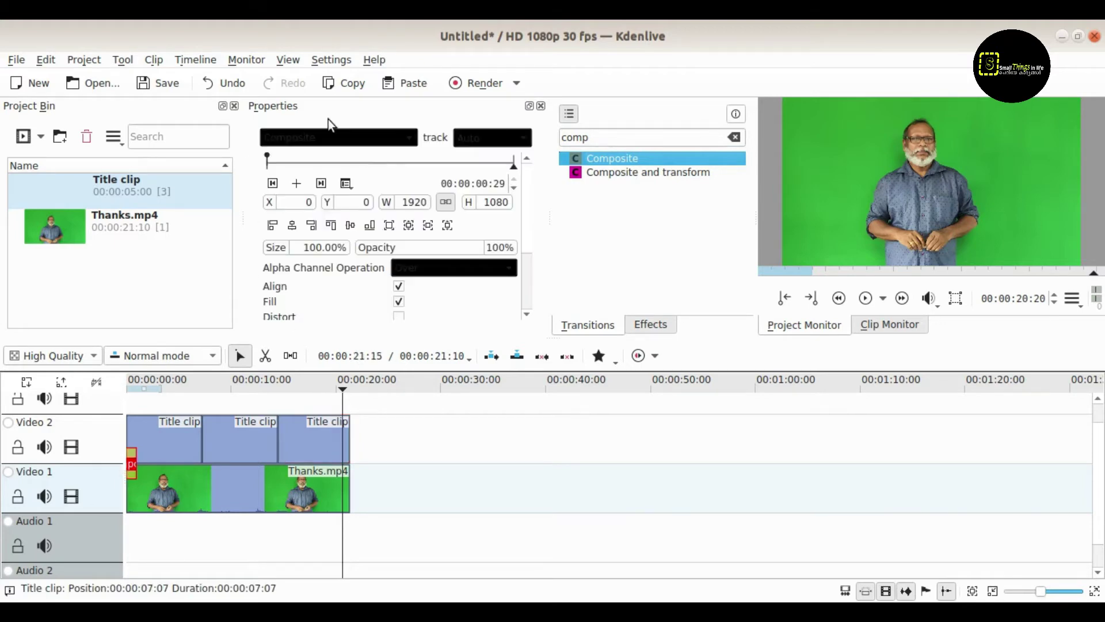
{"action": "double_click", "coordinate": [131, 468]}
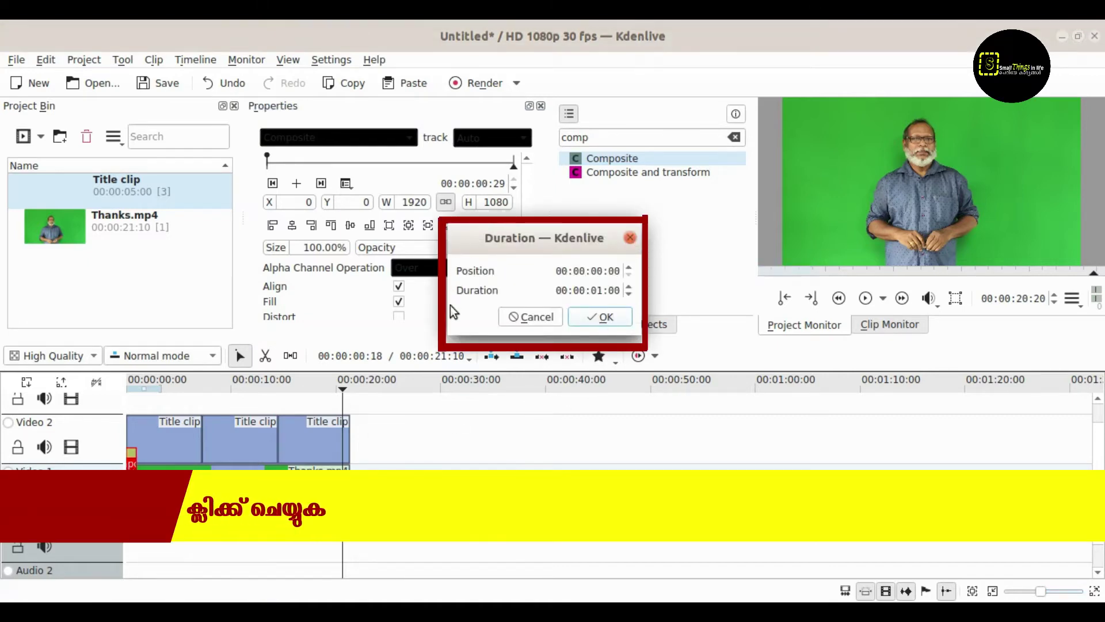
{"action": "left_click", "coordinate": [626, 287]}
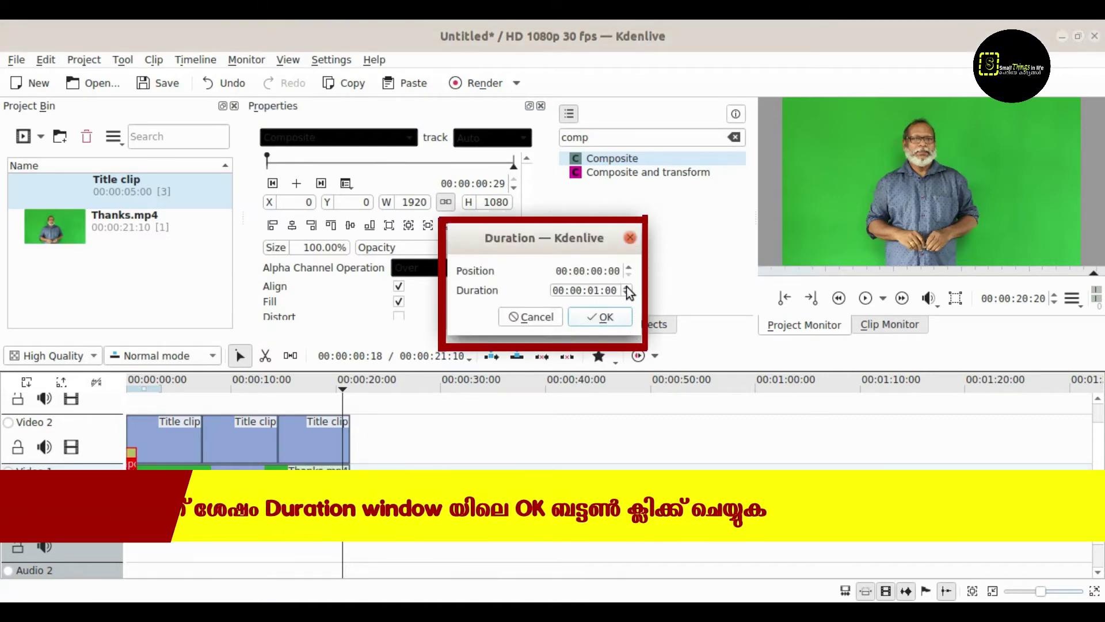
{"action": "left_click", "coordinate": [627, 287]}
{"action": "left_click", "coordinate": [627, 287]}
{"action": "left_click", "coordinate": [627, 286]}
{"action": "left_click", "coordinate": [627, 287]}
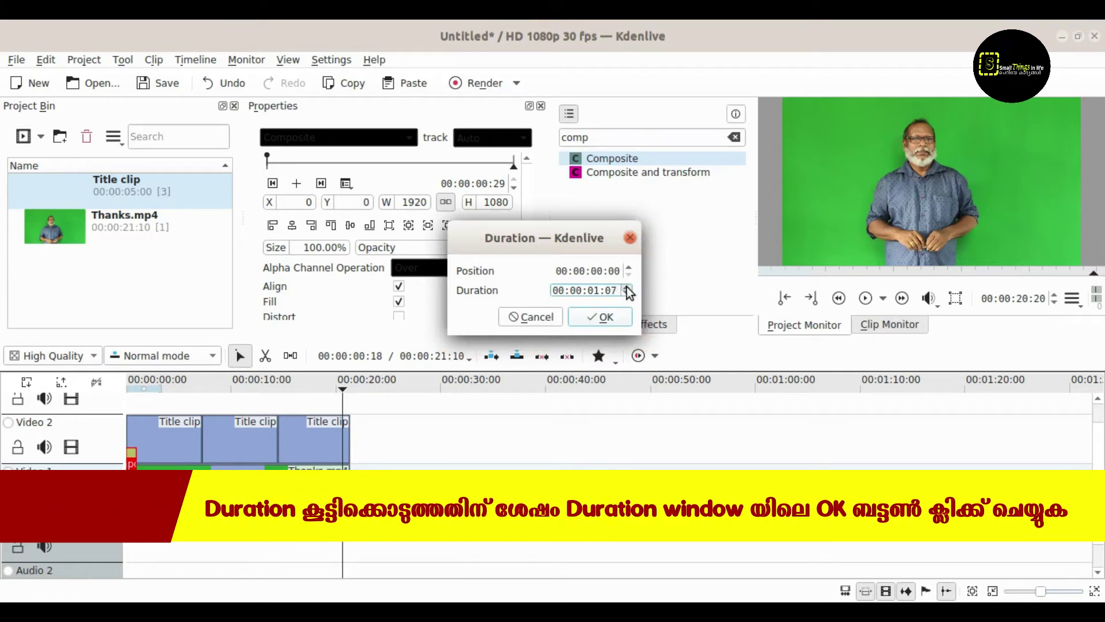
{"action": "left_click", "coordinate": [601, 316]}
{"action": "left_click_drag", "start_coordinate": [141, 467], "coordinate": [352, 475]}
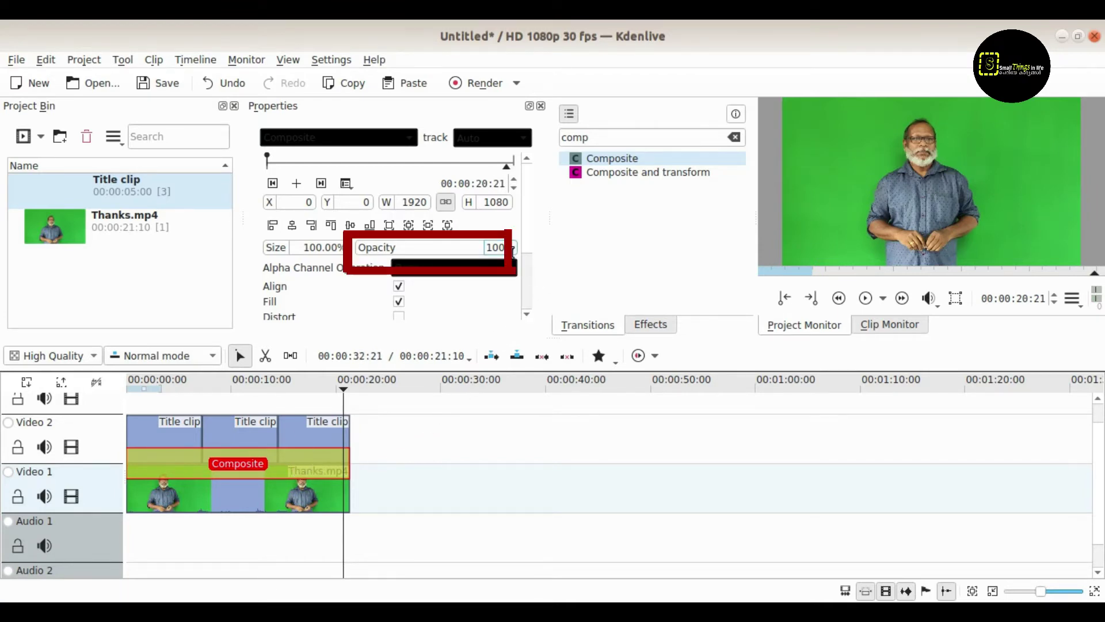
Set the Composite transition's opacity to 30% and play the timeline from near its start.
{"action": "double_click", "coordinate": [499, 247]}
{"action": "type", "text": "30"}
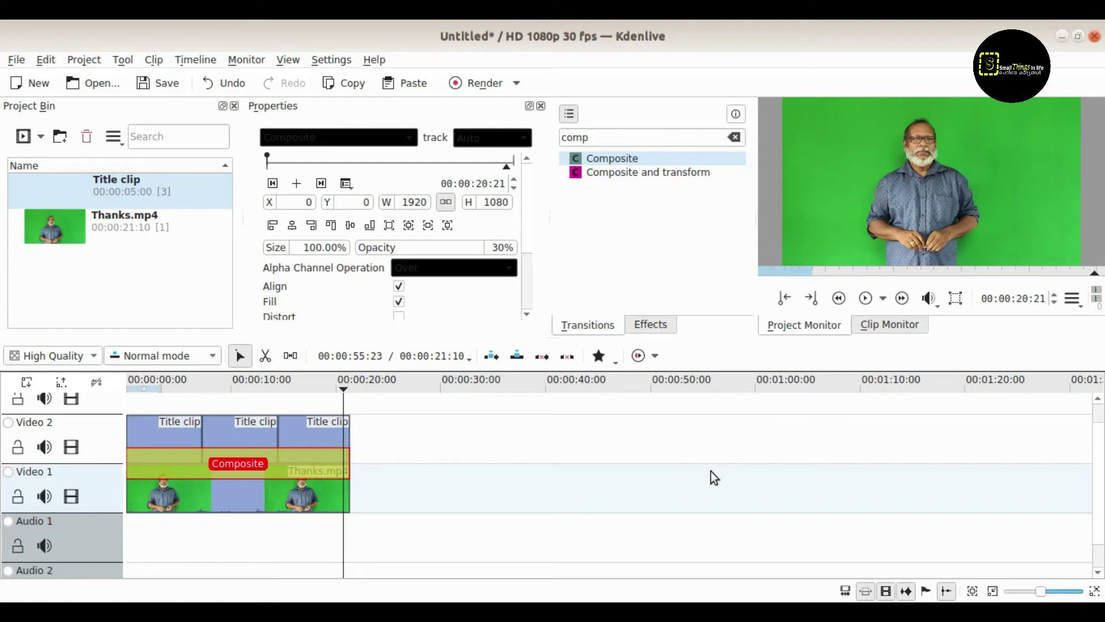
{"action": "left_click", "coordinate": [134, 385]}
{"action": "left_click", "coordinate": [867, 300]}
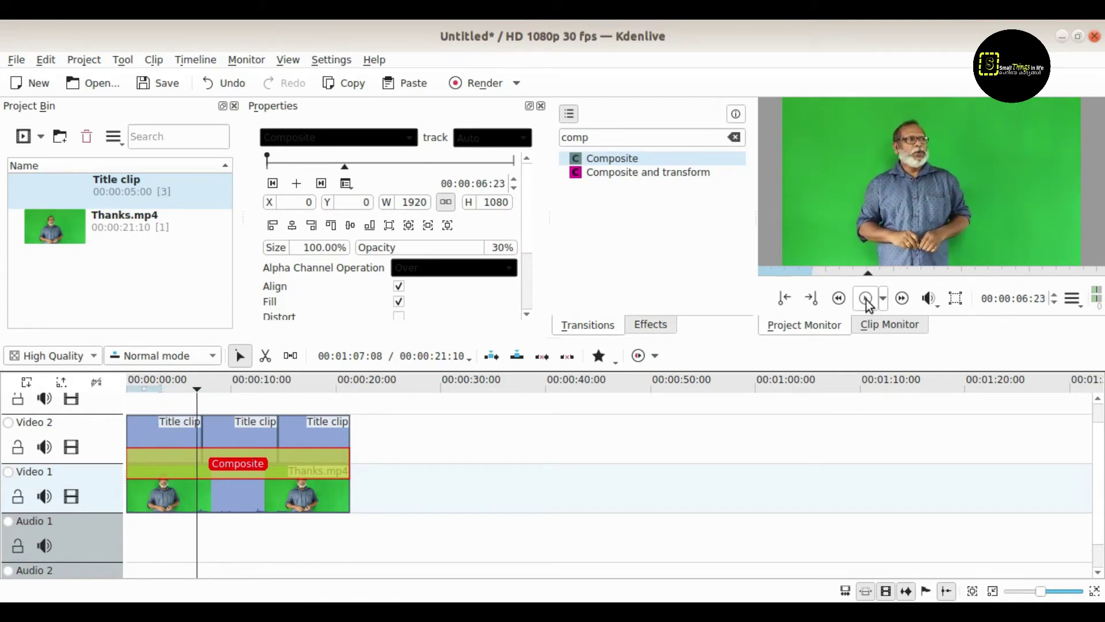
Edit the title clip in the Project Bin and change the colour of its "Small Things in Life" text to white.
{"action": "left_click", "coordinate": [169, 187]}
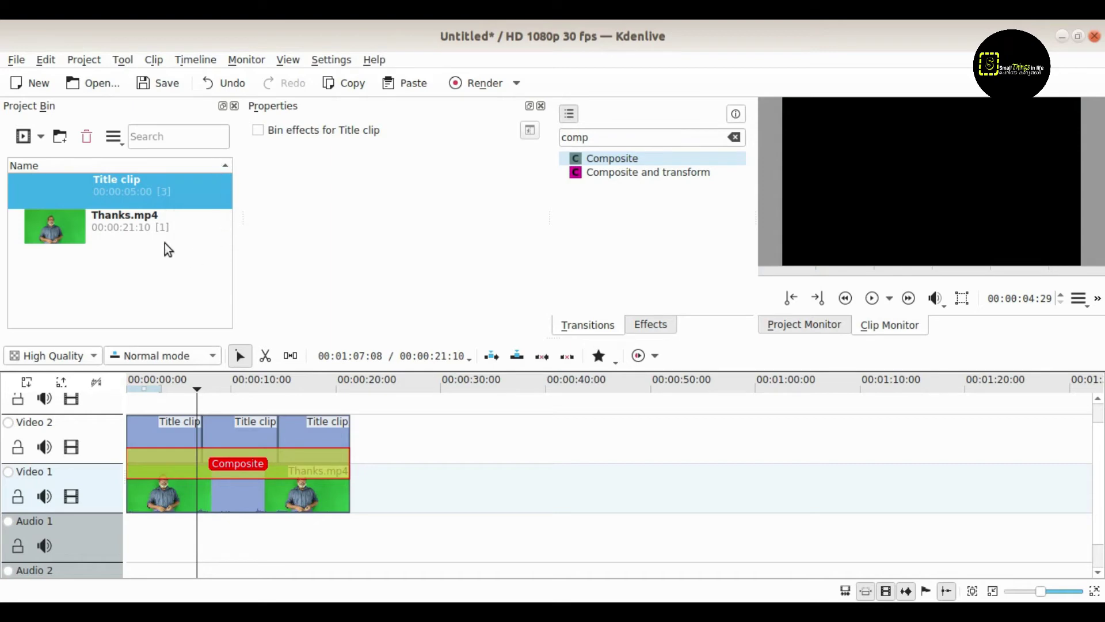
{"action": "right_click", "coordinate": [182, 181]}
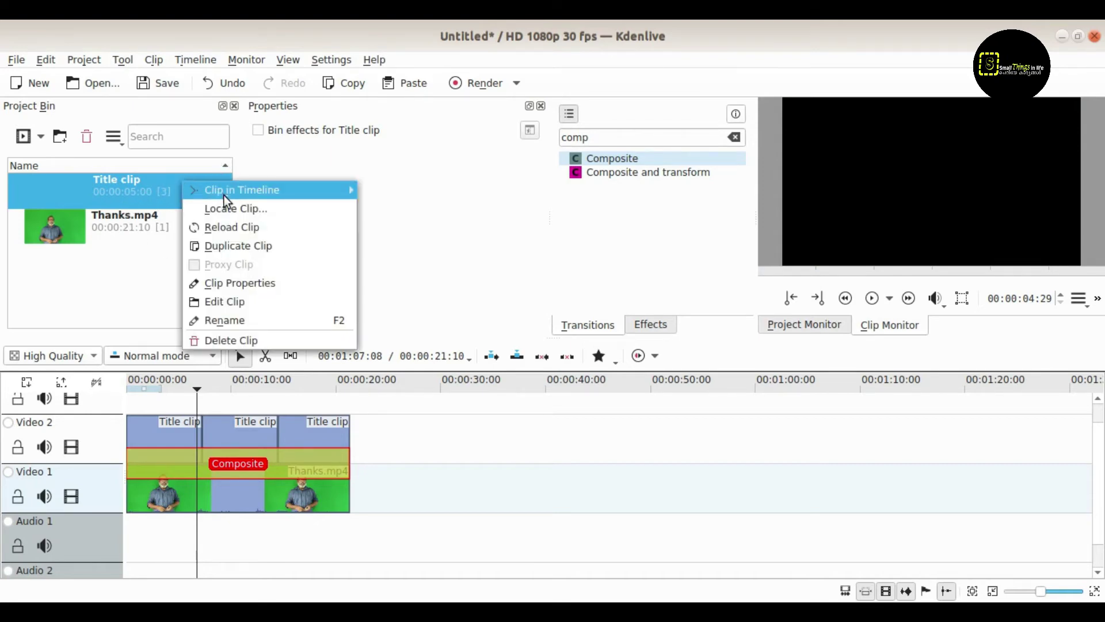
{"action": "left_click", "coordinate": [243, 301]}
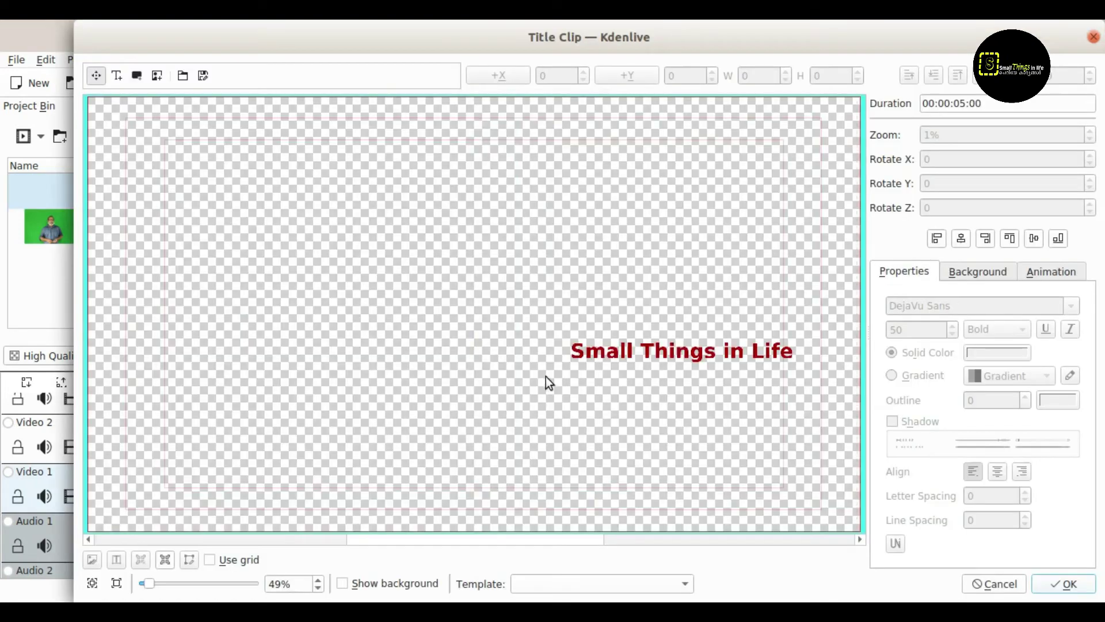
{"action": "left_click", "coordinate": [655, 353]}
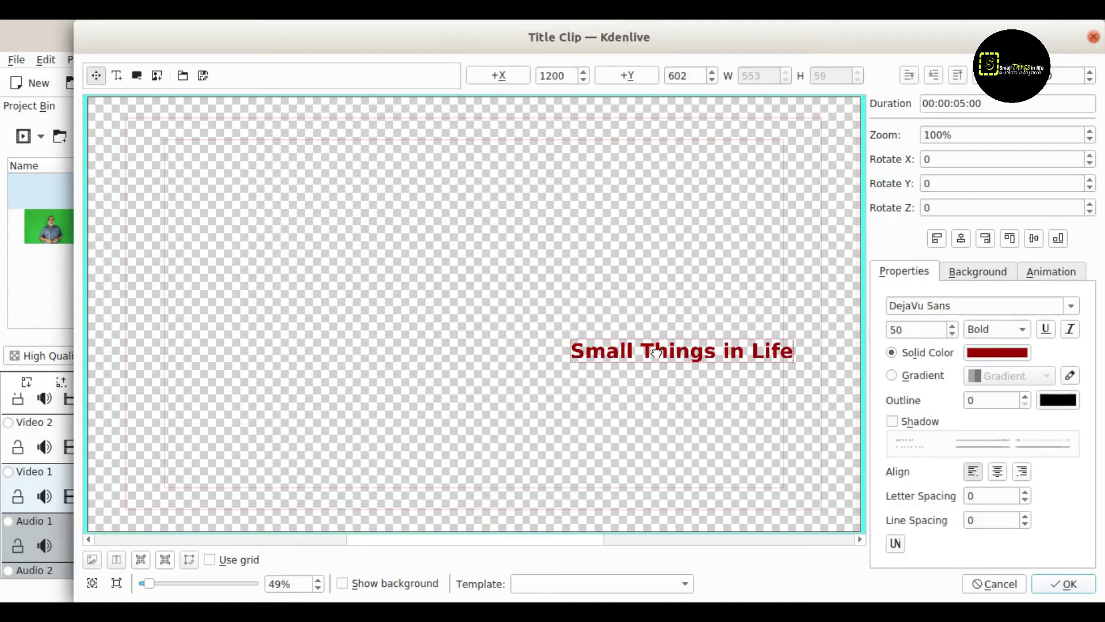
{"action": "left_click", "coordinate": [998, 354]}
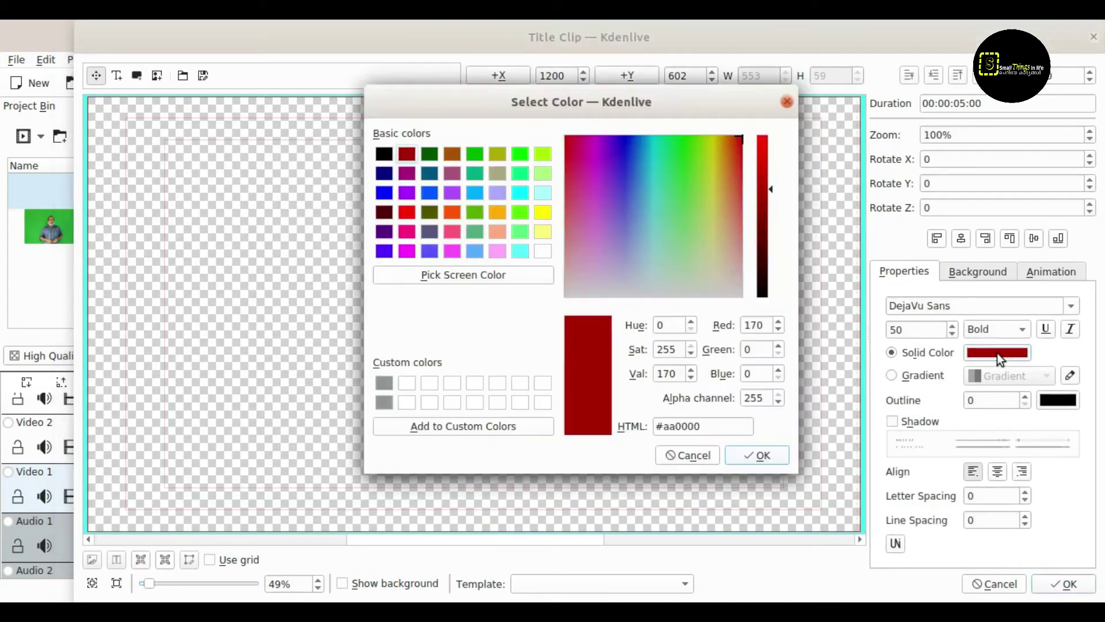
{"action": "left_click", "coordinate": [543, 251]}
{"action": "left_click", "coordinate": [762, 456]}
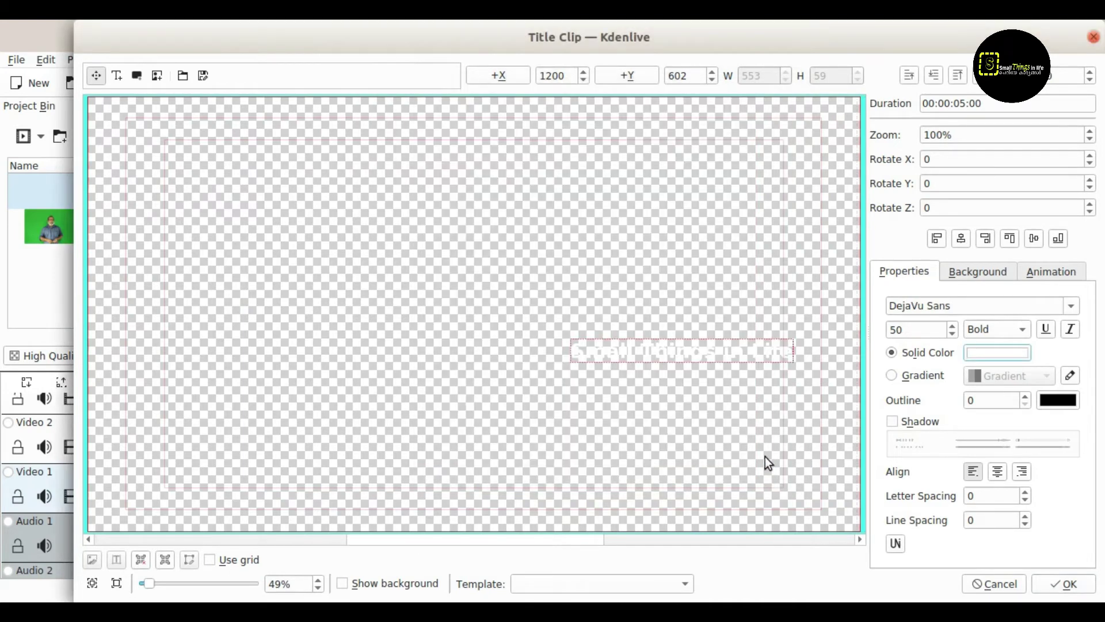
Set the title text's font size to 52, save the title, and preview the timeline from near its start.
{"action": "left_click", "coordinate": [952, 326]}
{"action": "left_click", "coordinate": [952, 326]}
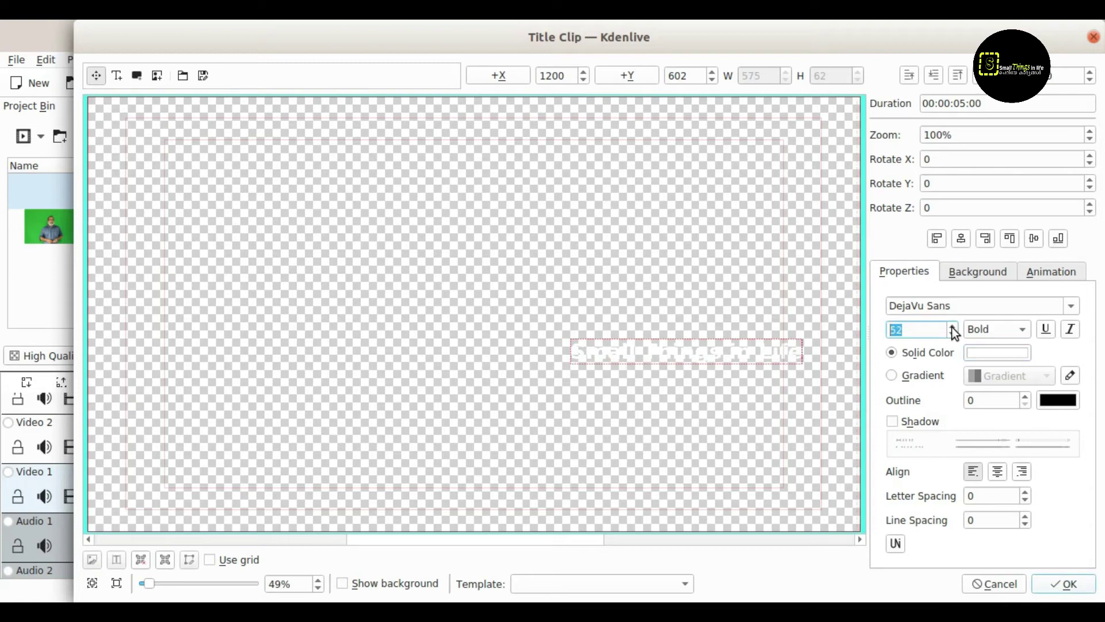
{"action": "left_click", "coordinate": [1060, 583]}
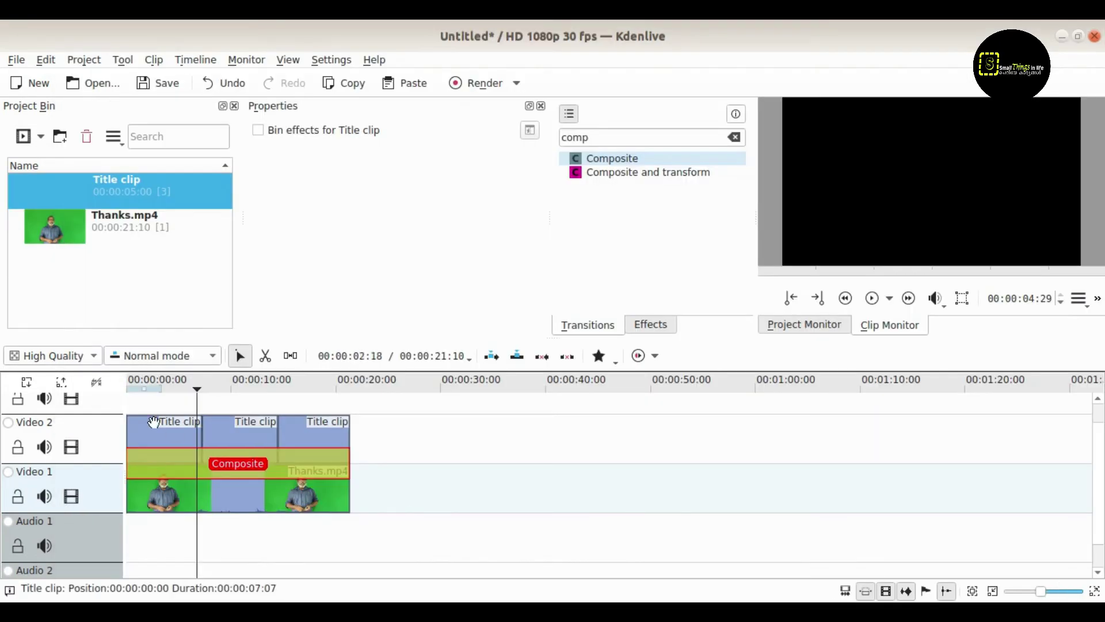
{"action": "left_click", "coordinate": [132, 382]}
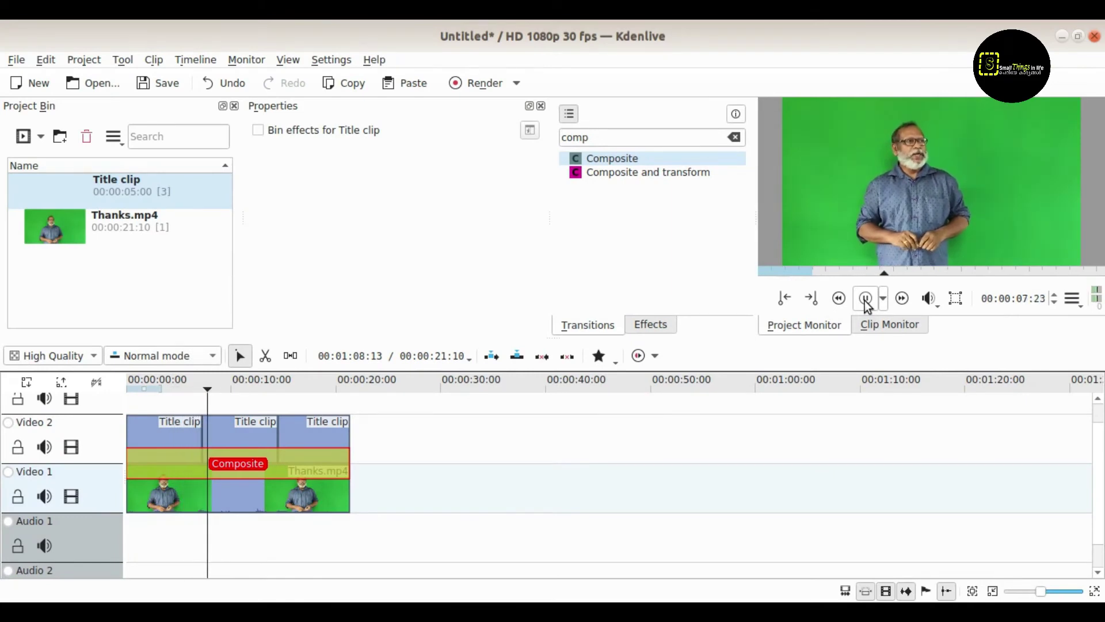
{"action": "left_click", "coordinate": [866, 298]}
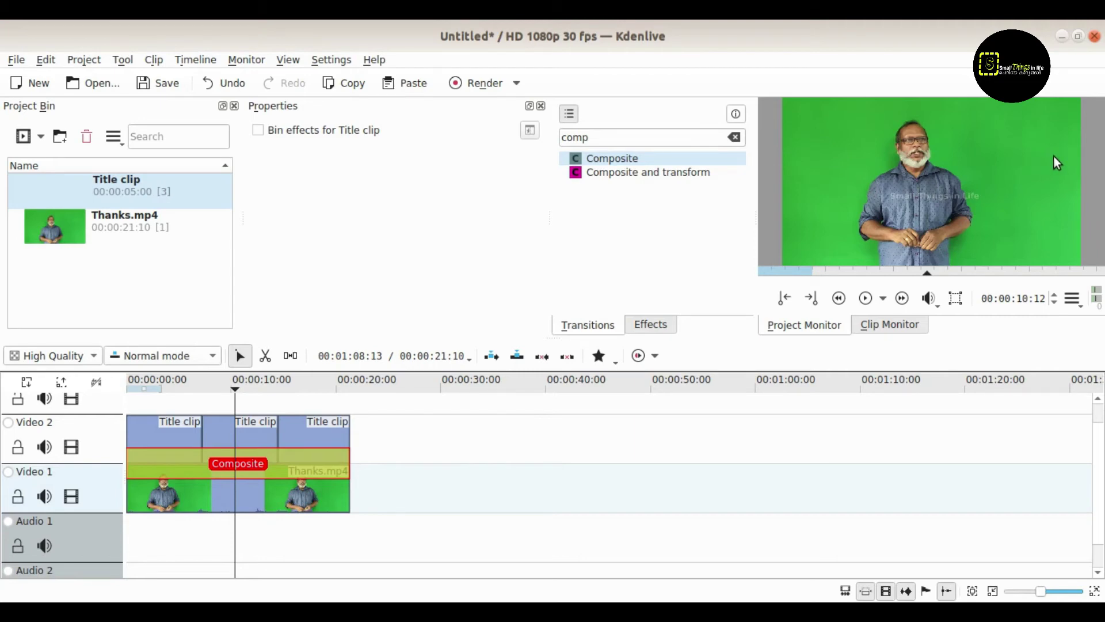
Edit the title clip again with the background shown, moving its text lower and further right to about X 1250, Y 749.
{"action": "scroll", "coordinate": [1098, 473], "scroll_direction": "up", "scroll_amount": 1}
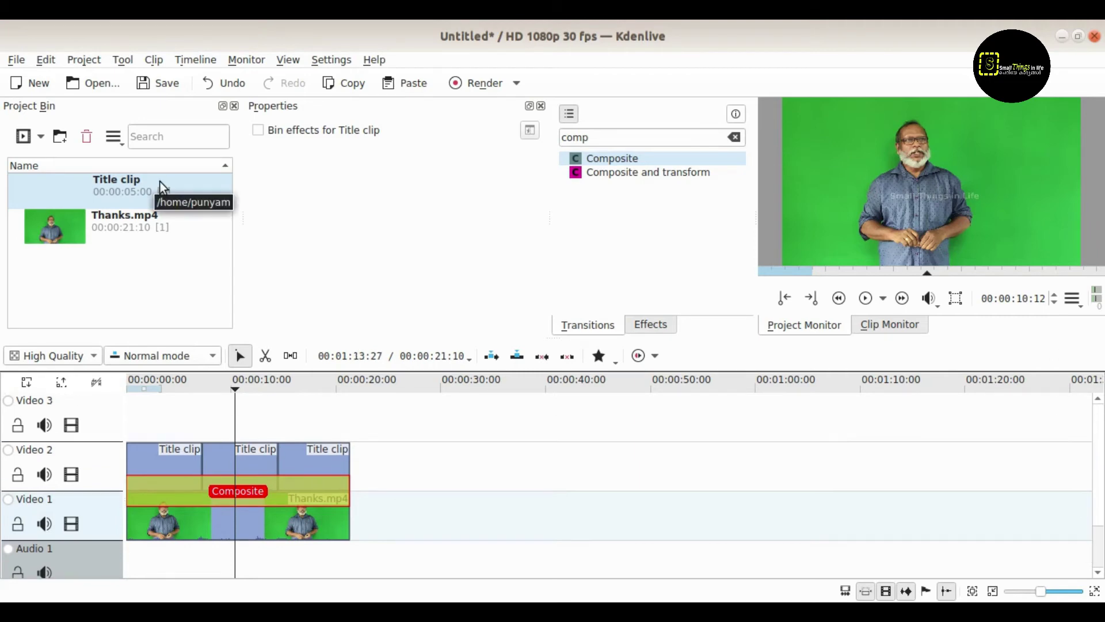
{"action": "right_click", "coordinate": [159, 182]}
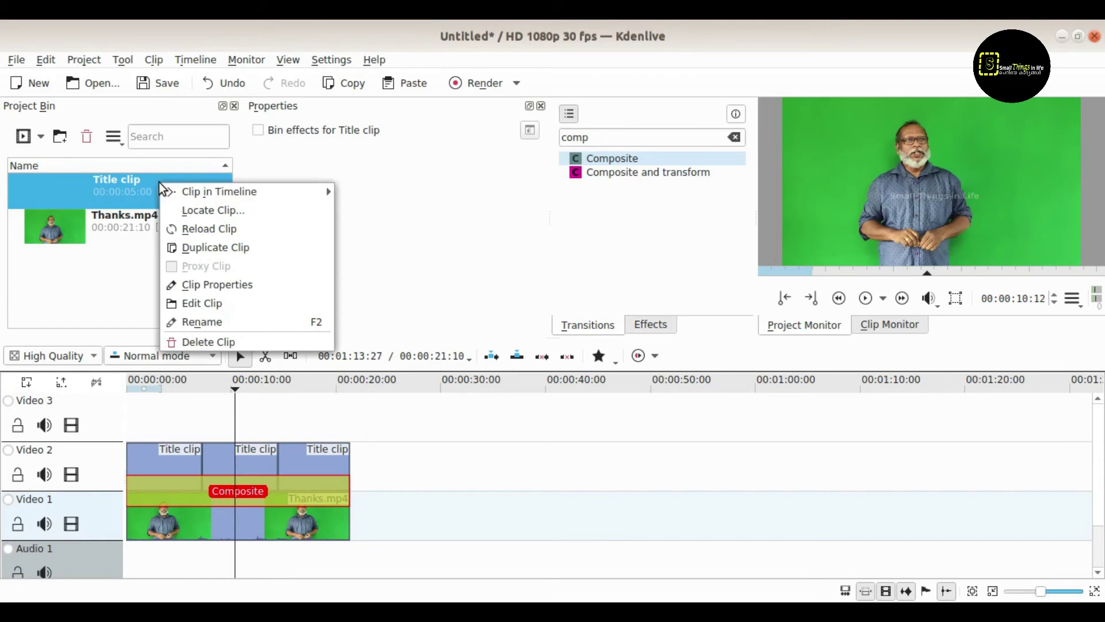
{"action": "left_click", "coordinate": [243, 302]}
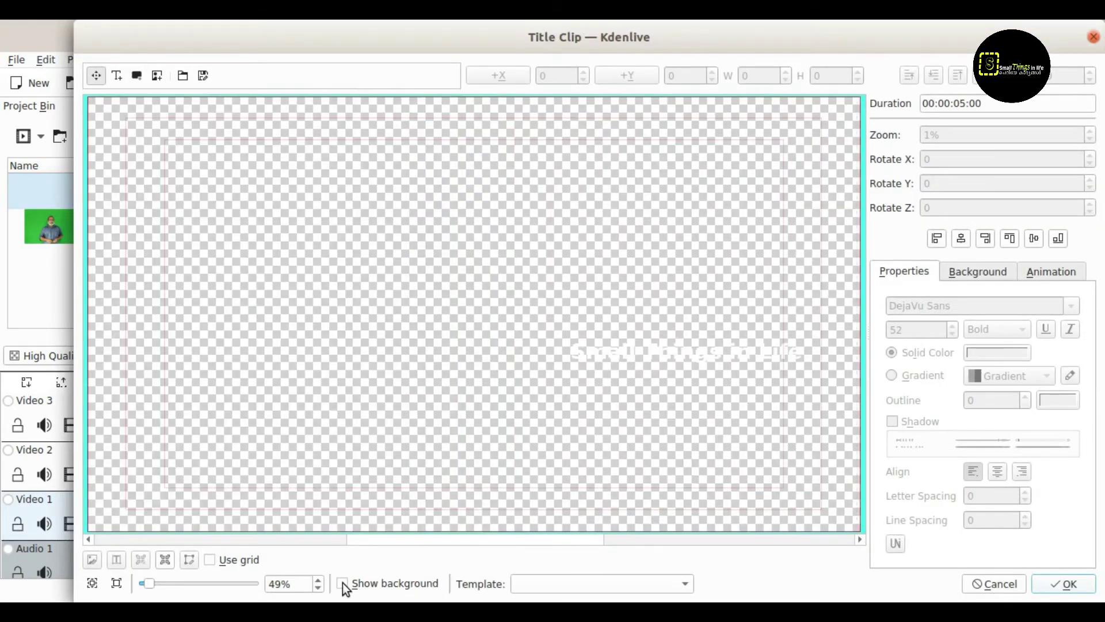
{"action": "left_click", "coordinate": [342, 583]}
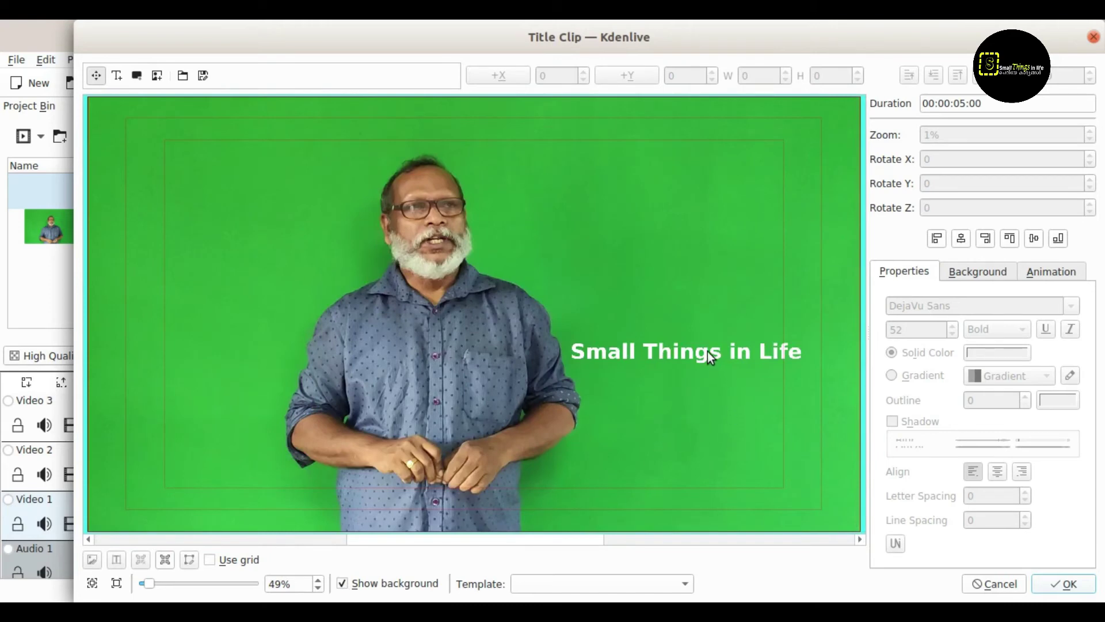
{"action": "left_click_drag", "start_coordinate": [707, 351], "coordinate": [728, 411]}
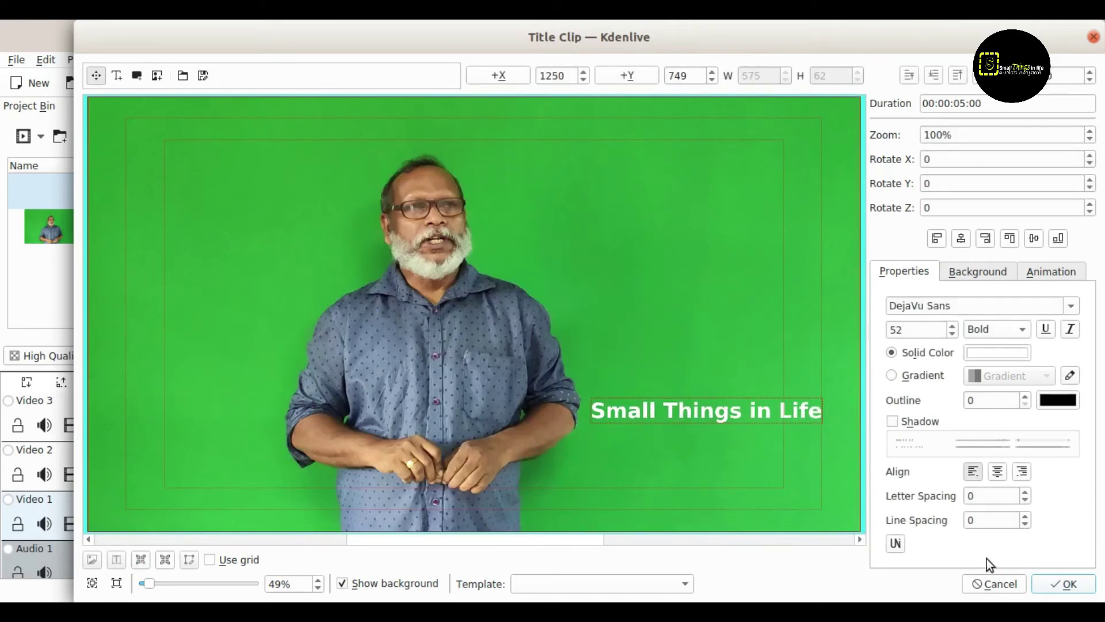
{"action": "left_click", "coordinate": [1065, 584]}
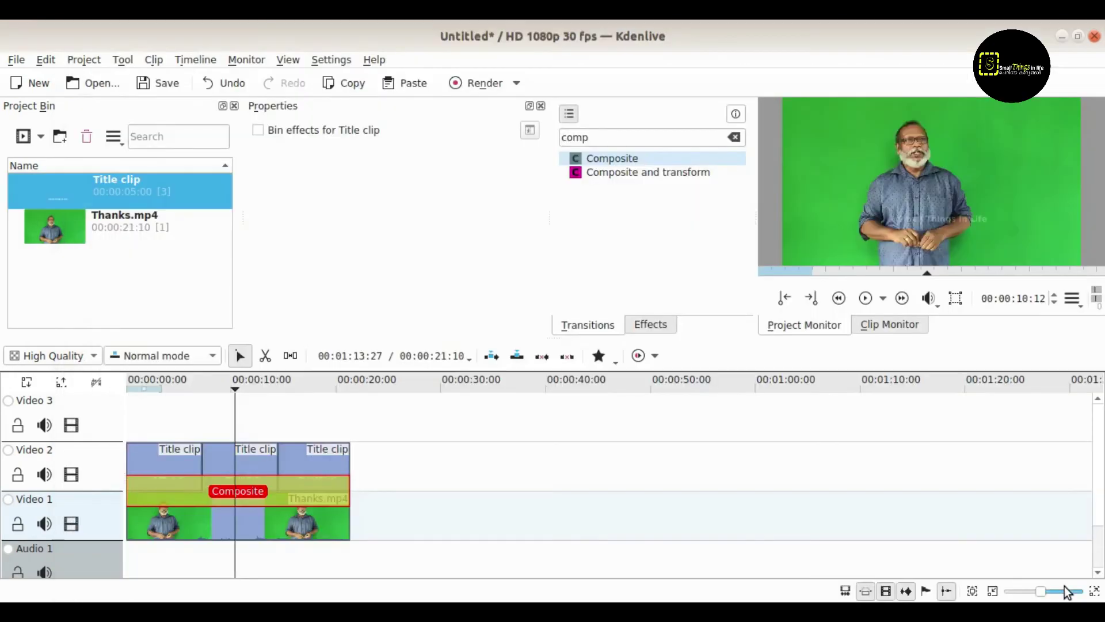
Start a new title clip with the background shown, add "Small Things in Life" at about X 1077, Y 312, and open its animation settings.
{"action": "left_click", "coordinate": [41, 140]}
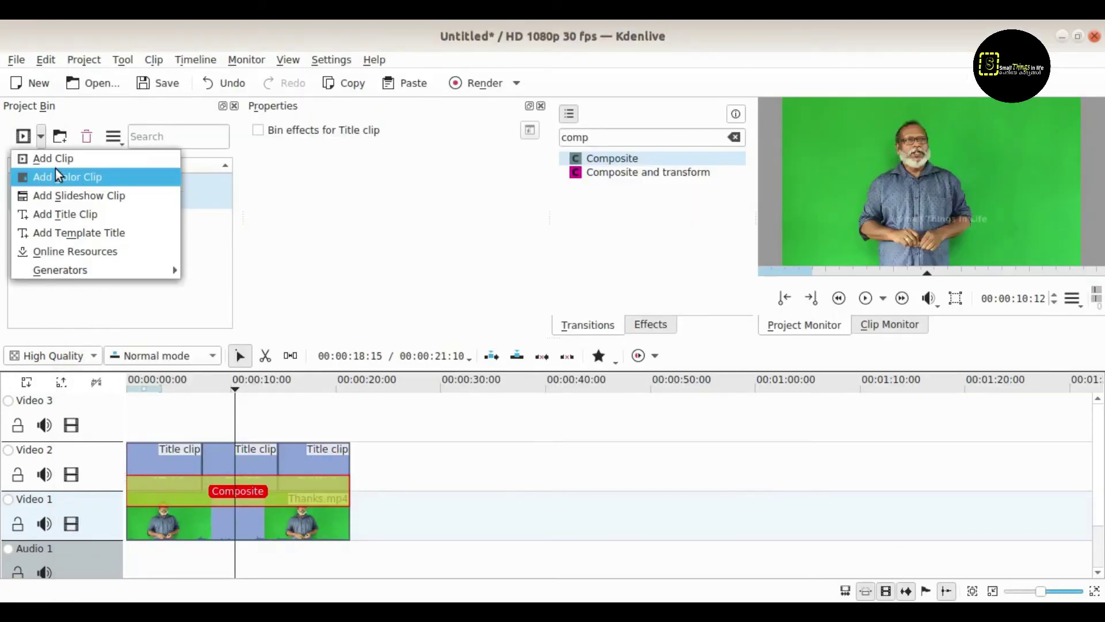
{"action": "left_click", "coordinate": [71, 213]}
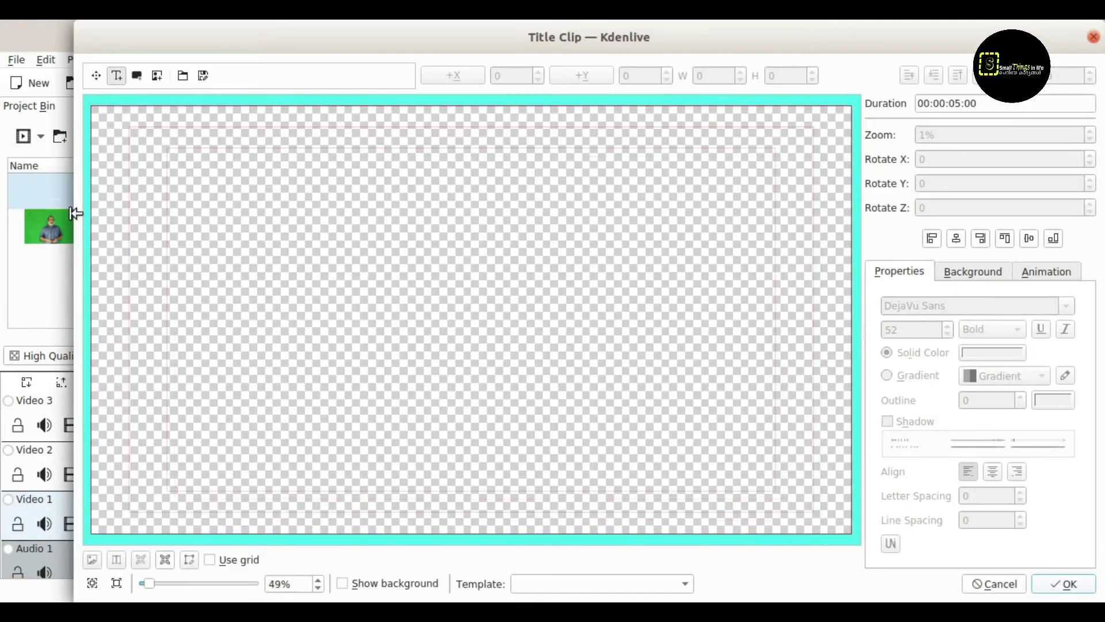
{"action": "left_click", "coordinate": [341, 583]}
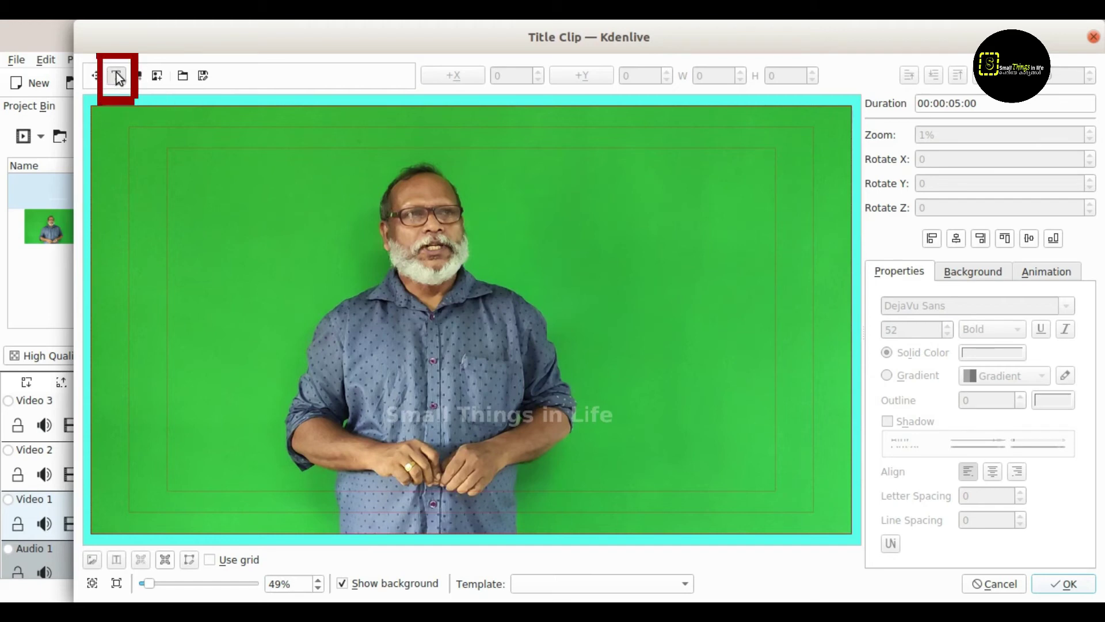
{"action": "left_click", "coordinate": [519, 241]}
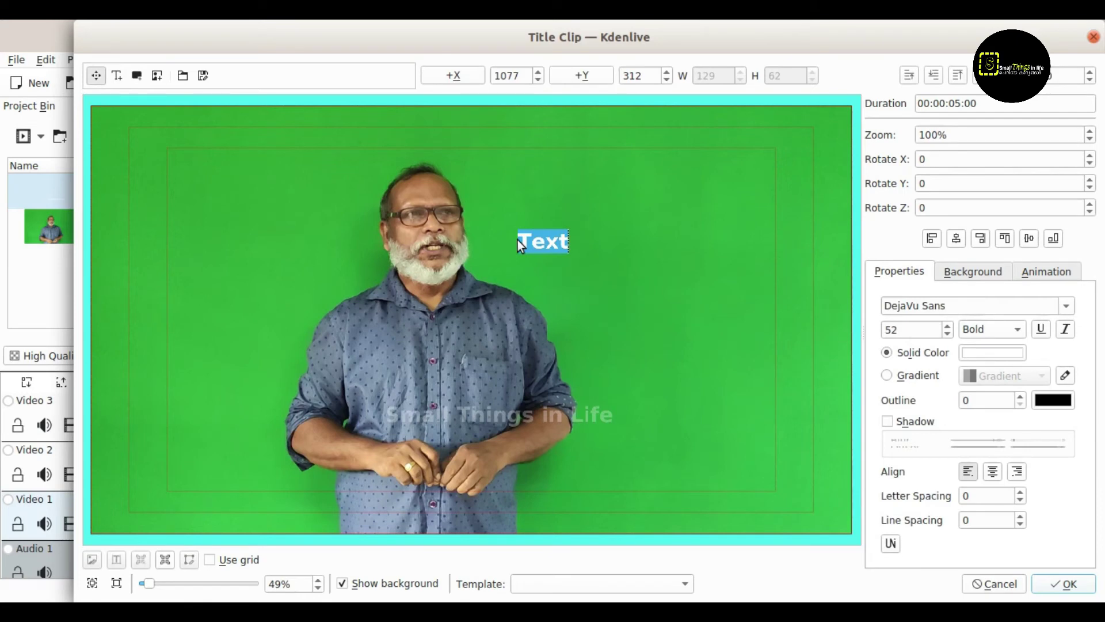
{"action": "type", "text": "Small Things in Life"}
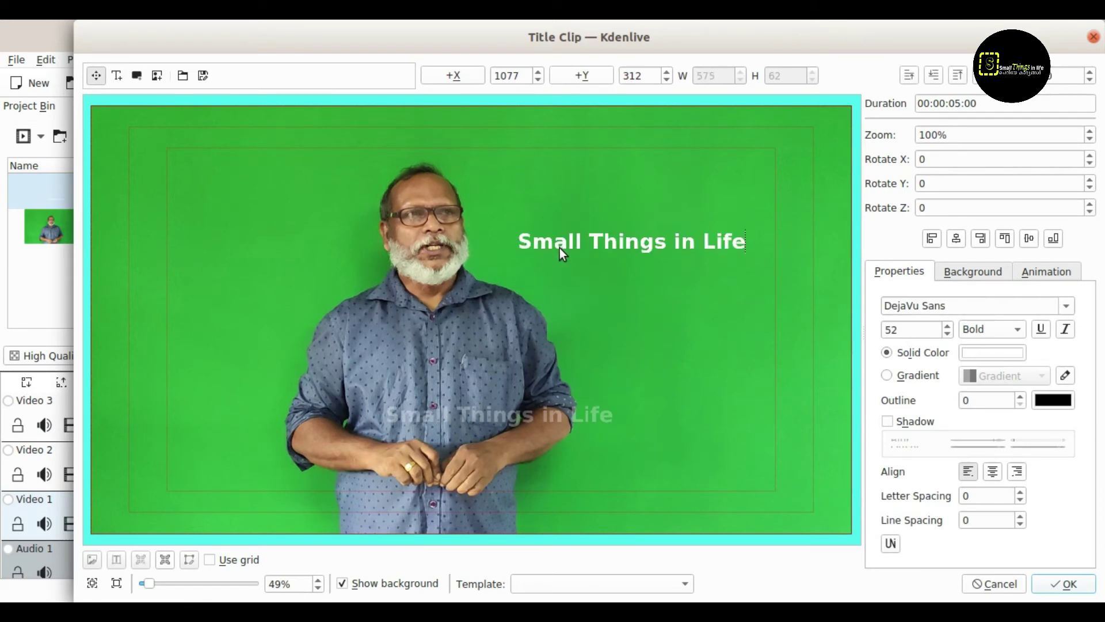
{"action": "left_click", "coordinate": [1061, 273]}
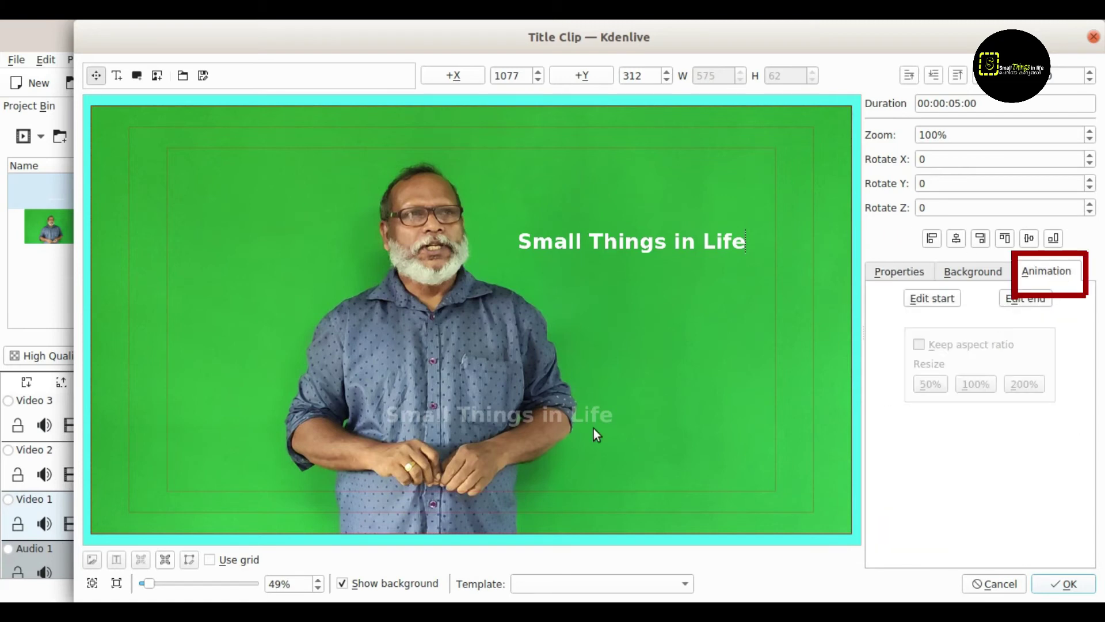